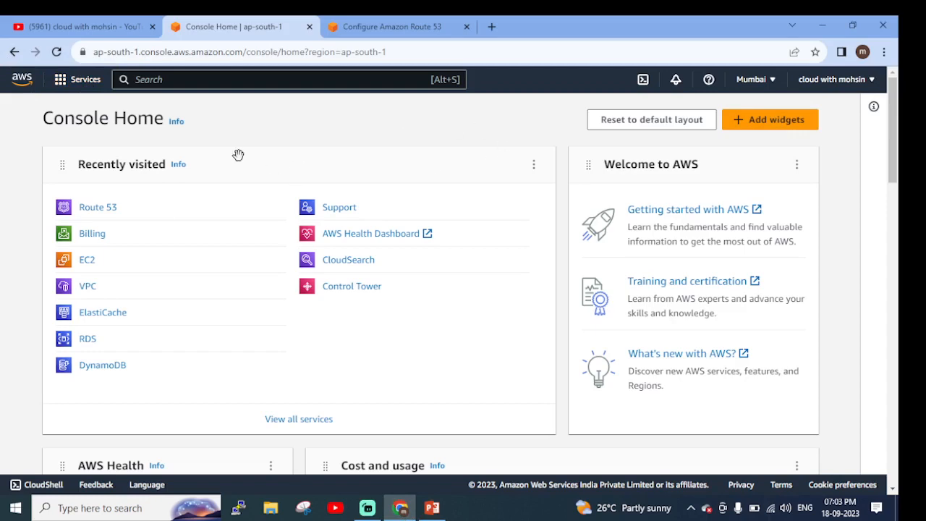
Step: Open the Route 53 service from the Networking & Content Delivery category of all AWS services
{"action": "left_click", "coordinate": [87, 85]}
{"action": "scroll", "coordinate": [192, 254], "scroll_direction": "down", "scroll_amount": 1}
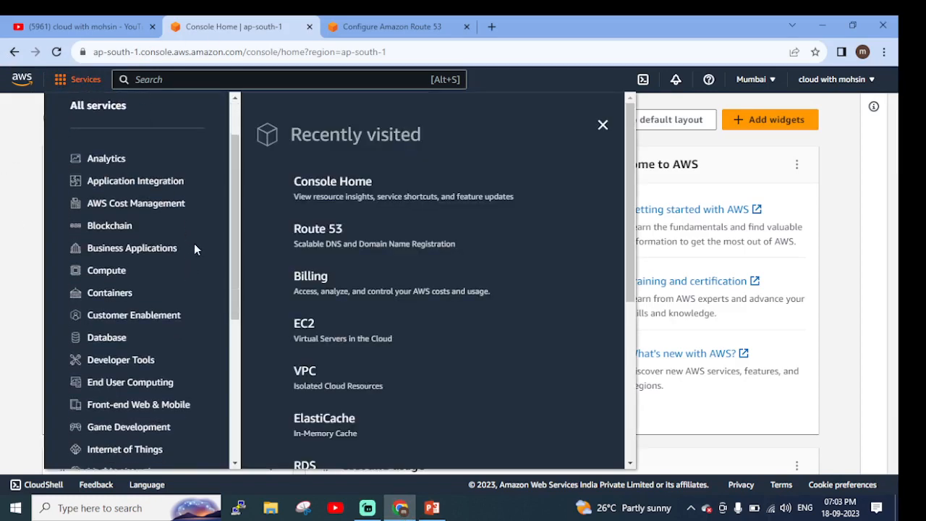
{"action": "scroll", "coordinate": [214, 315], "scroll_direction": "down", "scroll_amount": 3}
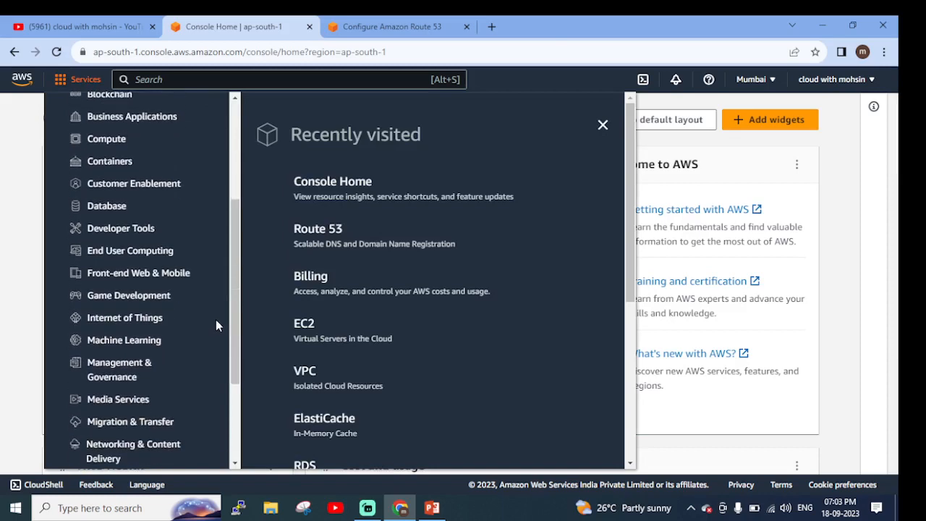
{"action": "left_click", "coordinate": [80, 391]}
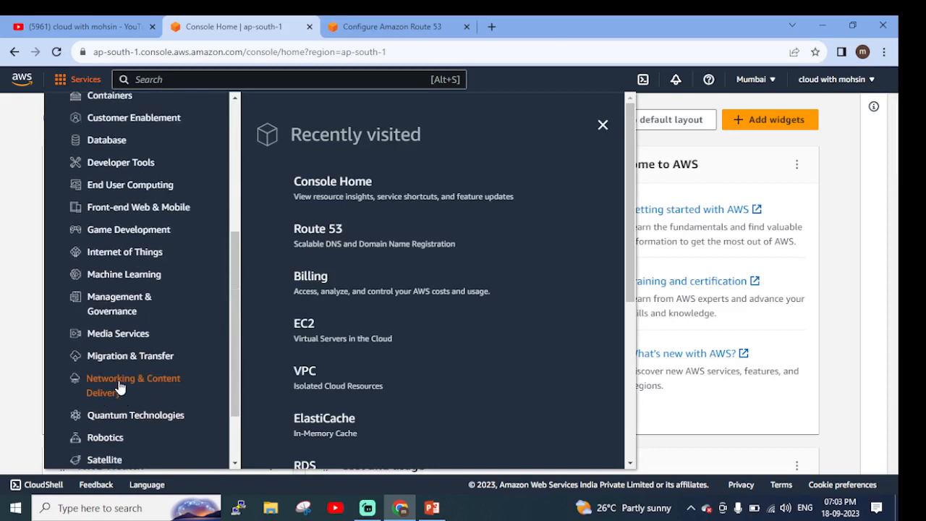
{"action": "scroll", "coordinate": [389, 262], "scroll_direction": "up", "scroll_amount": 2}
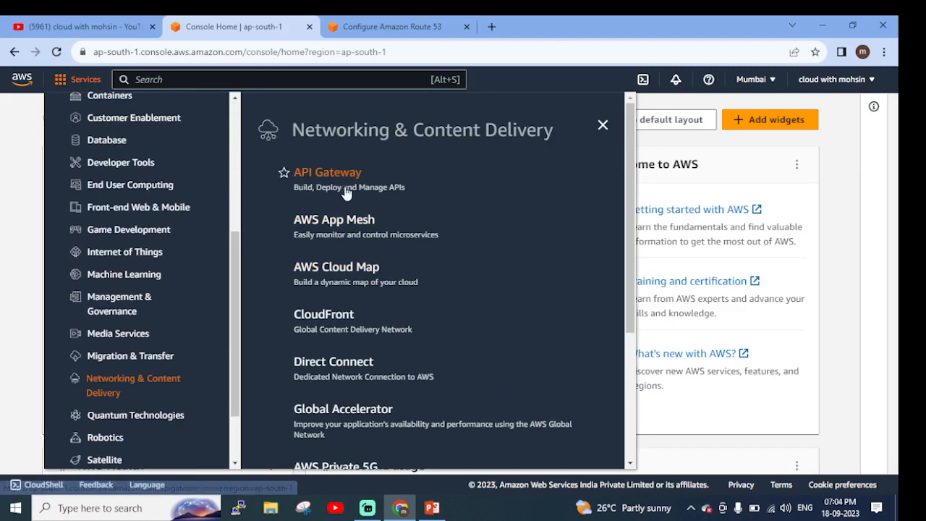
{"action": "scroll", "coordinate": [348, 217], "scroll_direction": "down", "scroll_amount": 2}
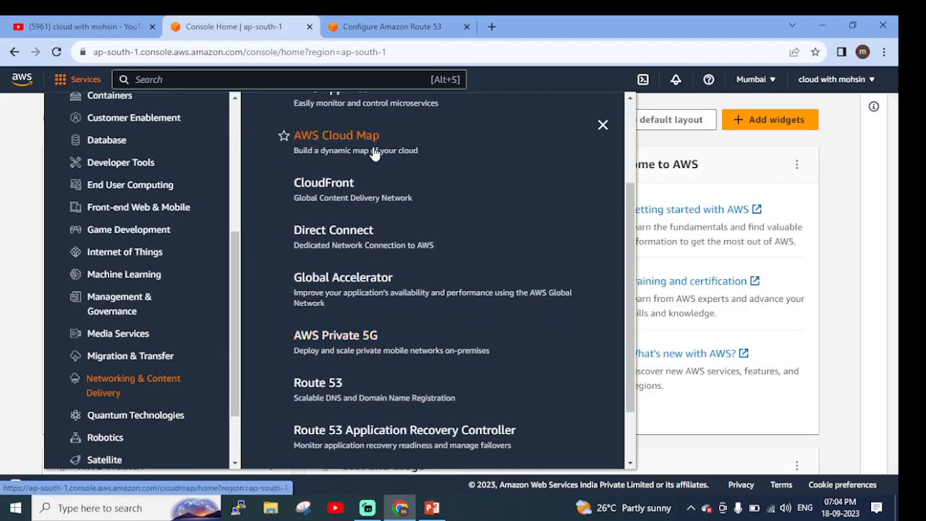
{"action": "scroll", "coordinate": [370, 217], "scroll_direction": "down", "scroll_amount": 1}
{"action": "left_click", "coordinate": [340, 314]}
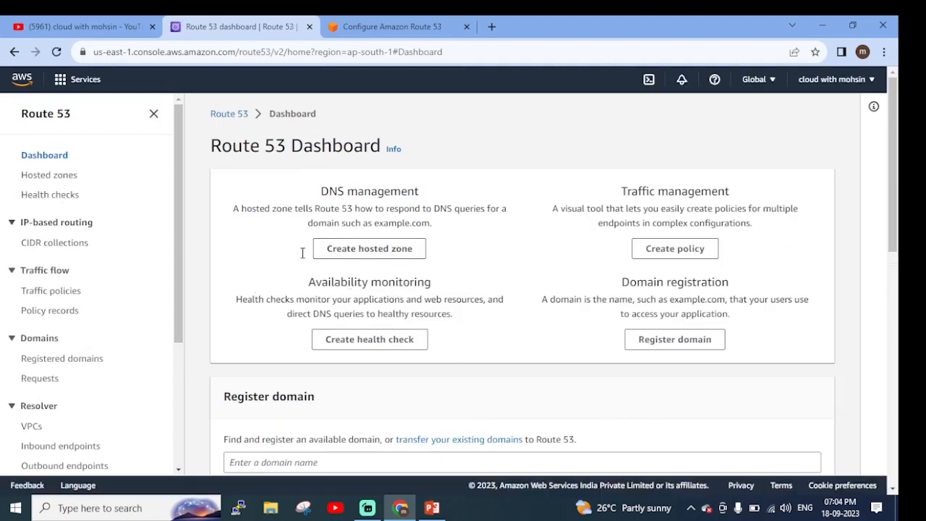
Step: Check the availability of the domain name cloudwithmohsin.com for registration from the Route 53 dashboard
{"action": "scroll", "coordinate": [735, 304], "scroll_direction": "down", "scroll_amount": 3}
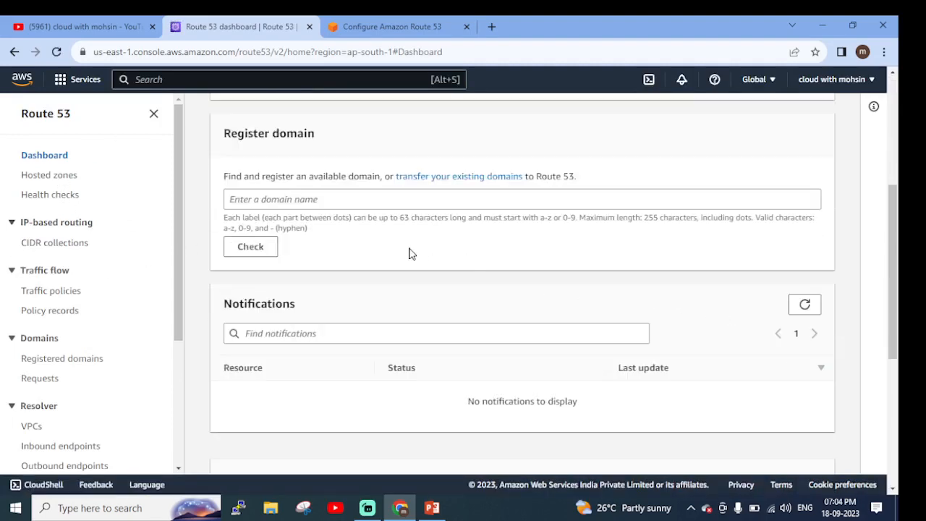
{"action": "scroll", "coordinate": [441, 280], "scroll_direction": "up", "scroll_amount": 2}
{"action": "scroll", "coordinate": [442, 280], "scroll_direction": "down", "scroll_amount": 2}
{"action": "scroll", "coordinate": [443, 285], "scroll_direction": "up", "scroll_amount": 3}
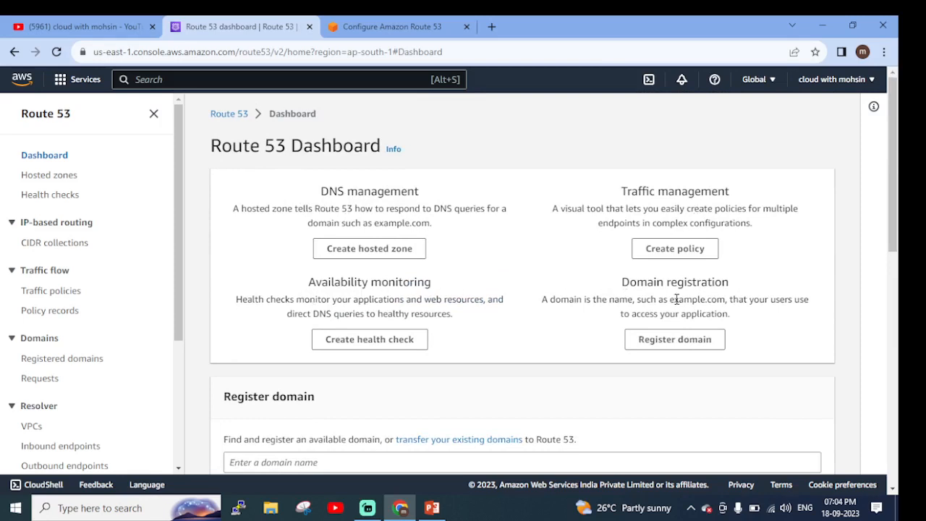
{"action": "scroll", "coordinate": [676, 299], "scroll_direction": "down", "scroll_amount": 3}
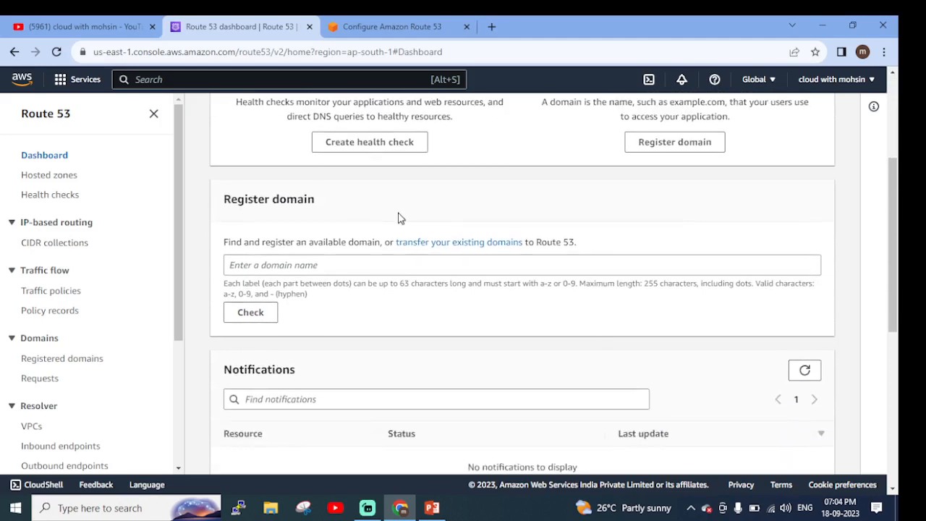
{"action": "left_click", "coordinate": [427, 267]}
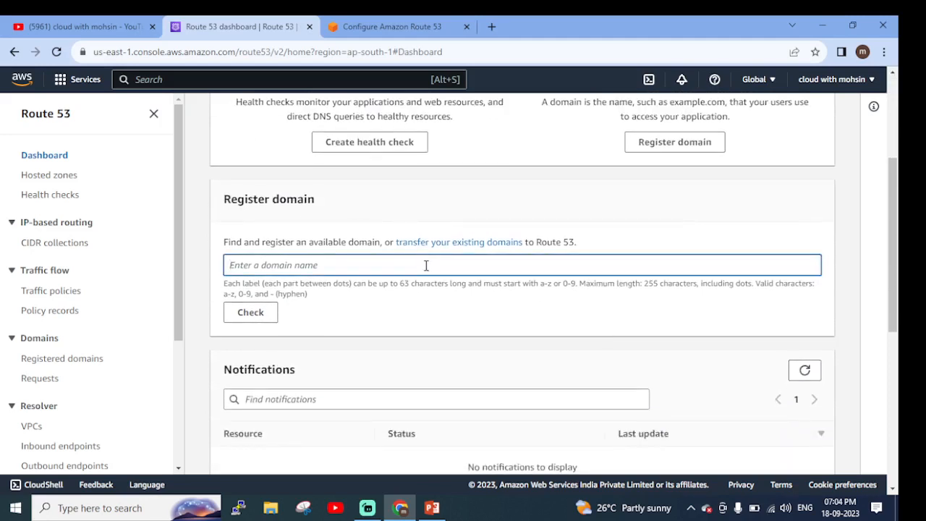
{"action": "type", "text": "cloudwithmohsin.com"}
{"action": "left_click", "coordinate": [269, 314]}
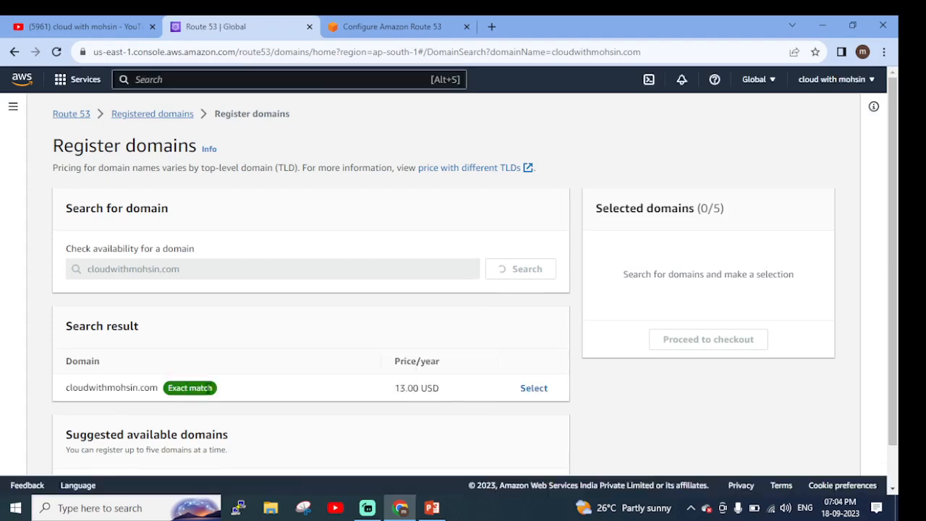
Step: Examine the exact-match result and the suggested available domains, comparing their extensions and yearly prices
{"action": "scroll", "coordinate": [180, 387], "scroll_direction": "down", "scroll_amount": 1}
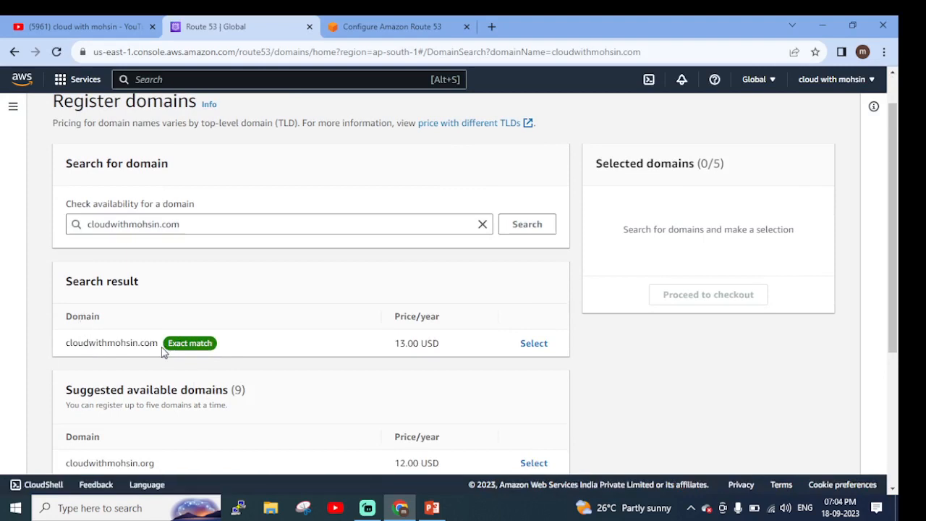
{"action": "scroll", "coordinate": [486, 413], "scroll_direction": "down", "scroll_amount": 1}
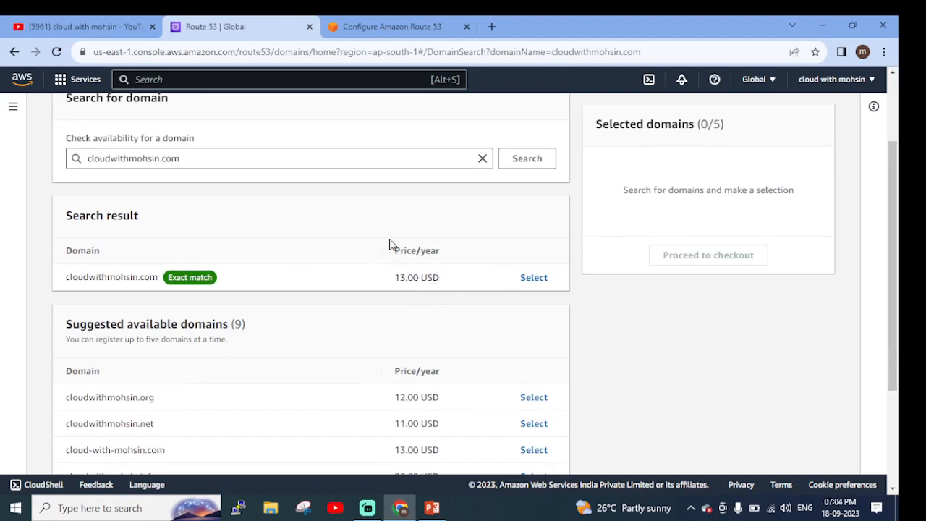
{"action": "scroll", "coordinate": [320, 304], "scroll_direction": "down", "scroll_amount": 1}
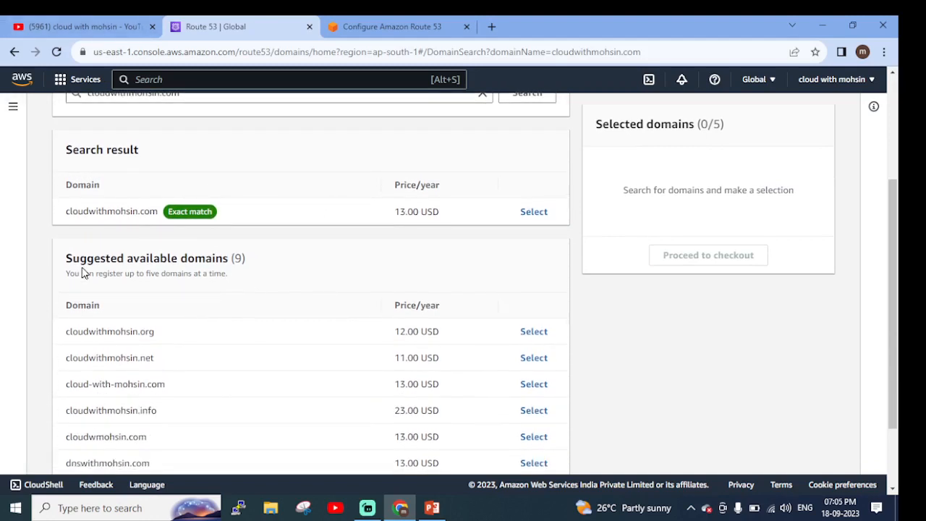
{"action": "scroll", "coordinate": [215, 283], "scroll_direction": "down", "scroll_amount": 1}
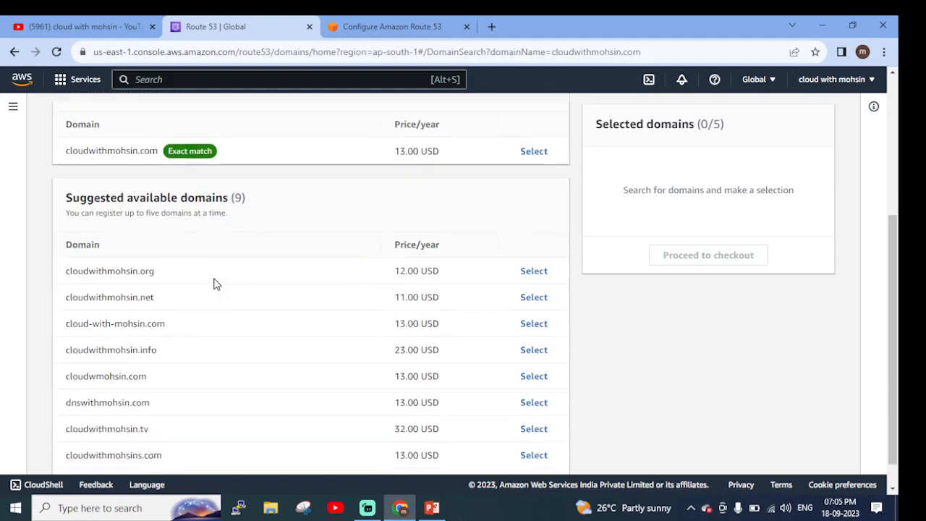
{"action": "scroll", "coordinate": [239, 239], "scroll_direction": "down", "scroll_amount": 1}
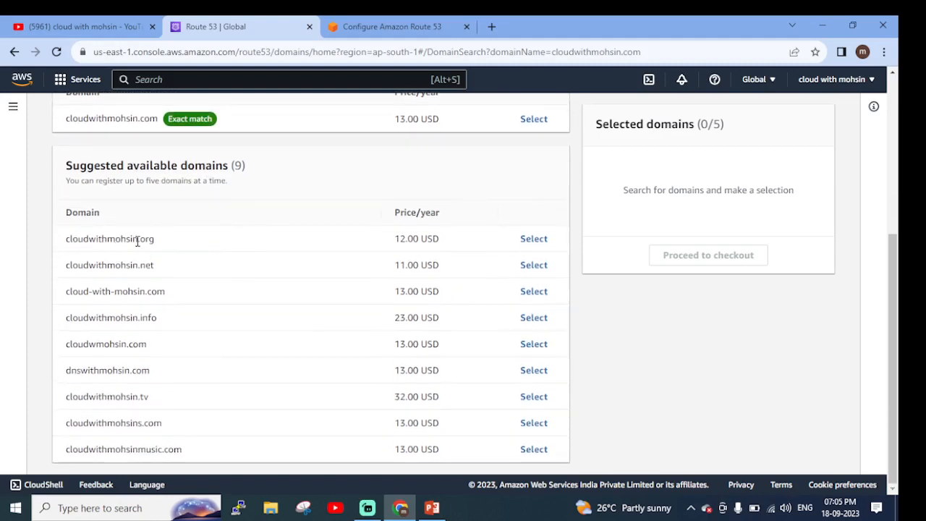
{"action": "left_click_drag", "start_coordinate": [395, 245], "coordinate": [427, 241]}
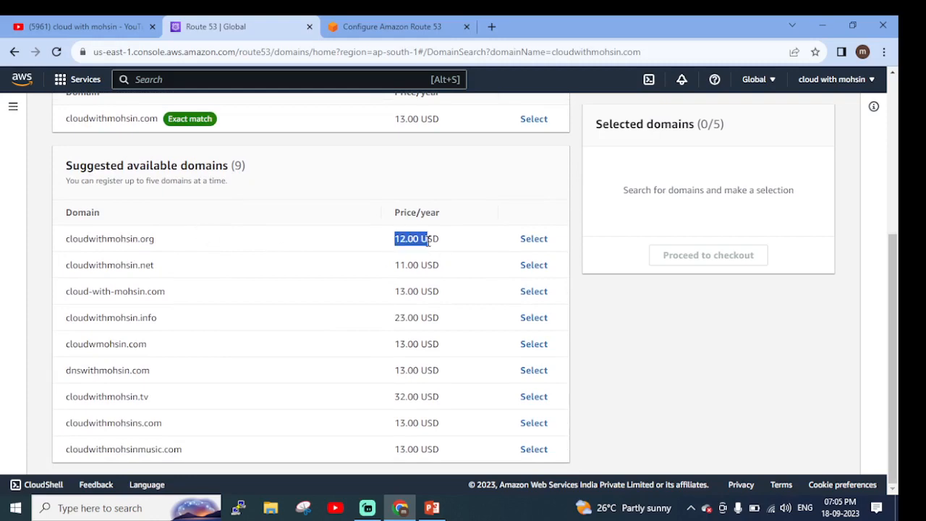
{"action": "scroll", "coordinate": [507, 268], "scroll_direction": "up", "scroll_amount": 6}
{"action": "scroll", "coordinate": [458, 266], "scroll_direction": "down", "scroll_amount": 4}
{"action": "left_click", "coordinate": [688, 388]}
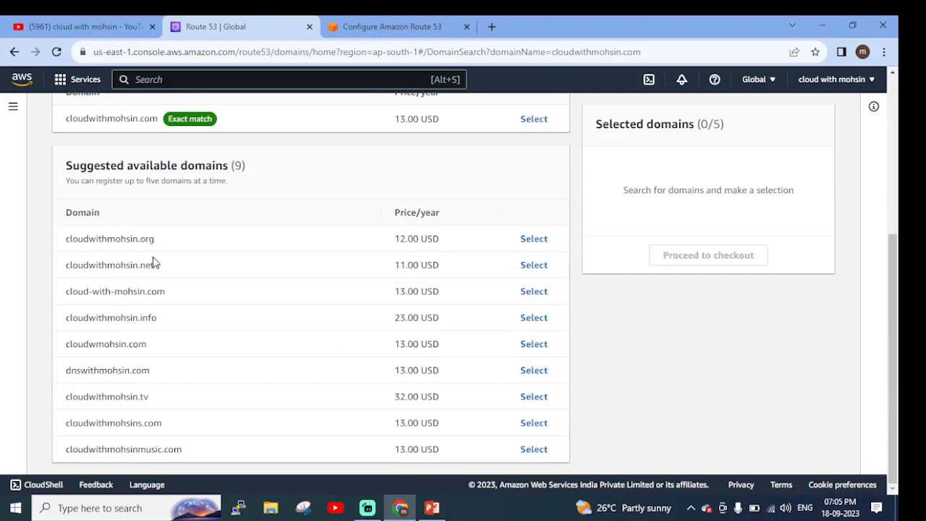
{"action": "left_click_drag", "start_coordinate": [140, 241], "coordinate": [179, 325]}
{"action": "scroll", "coordinate": [312, 391], "scroll_direction": "up", "scroll_amount": 1}
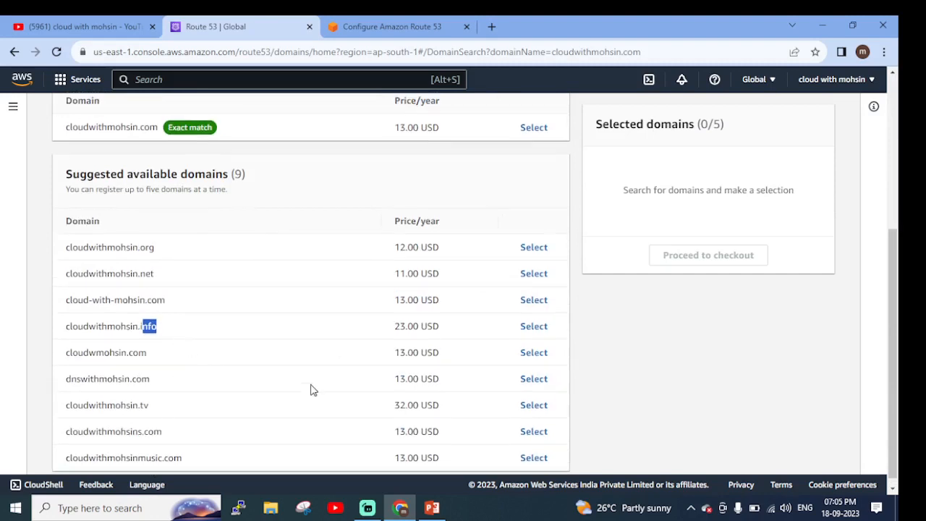
{"action": "scroll", "coordinate": [311, 390], "scroll_direction": "up", "scroll_amount": 4}
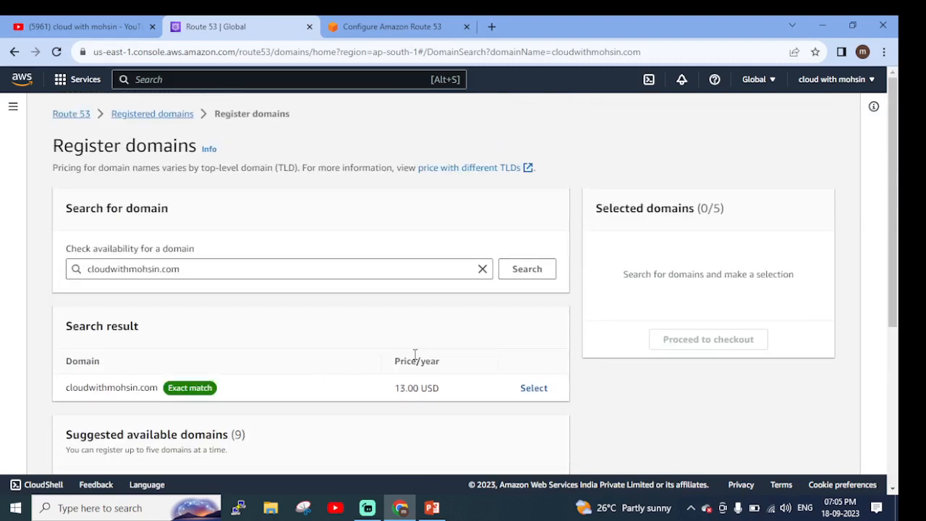
Step: Select cloudwithmohsin.com for registration, review its fee and duration note, and leave the page without checking out
{"action": "left_click", "coordinate": [532, 388]}
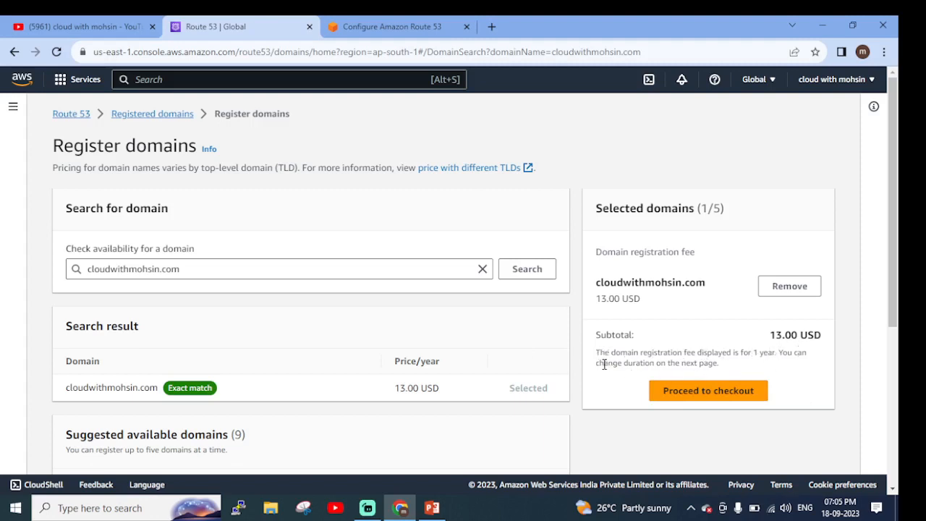
{"action": "left_click_drag", "start_coordinate": [605, 364], "coordinate": [722, 369]}
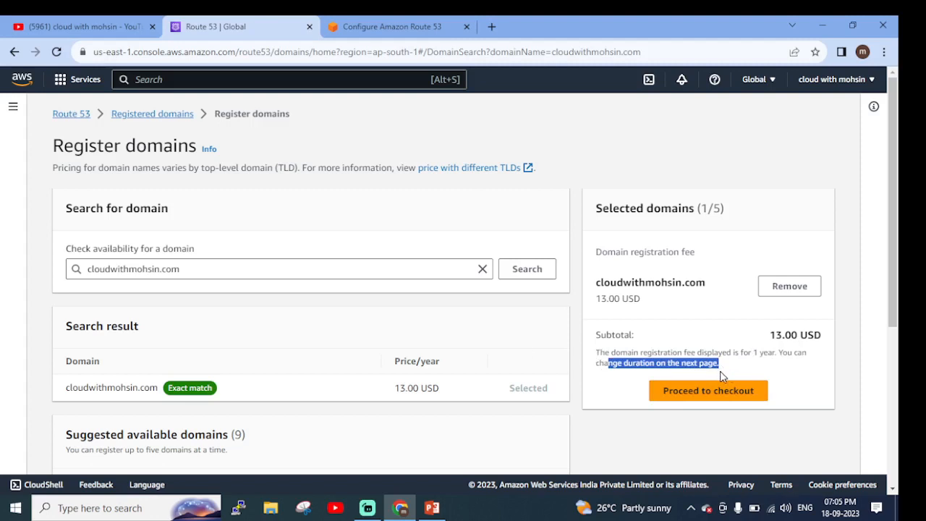
{"action": "left_click", "coordinate": [714, 449]}
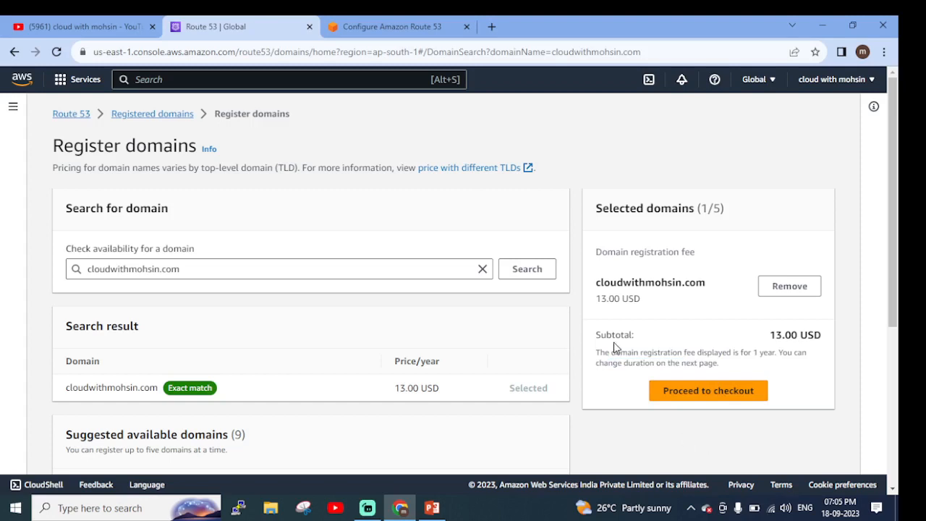
{"action": "left_click_drag", "start_coordinate": [771, 335], "coordinate": [831, 342]}
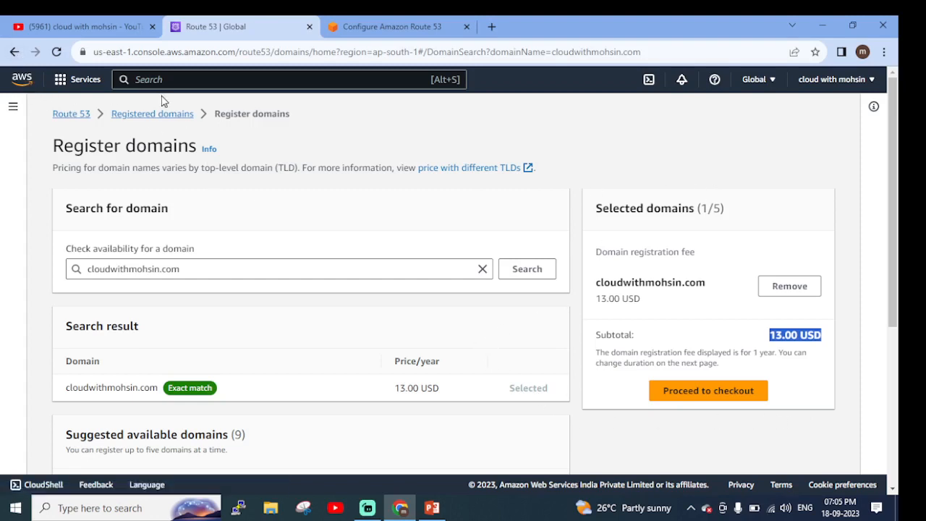
{"action": "left_click", "coordinate": [15, 52]}
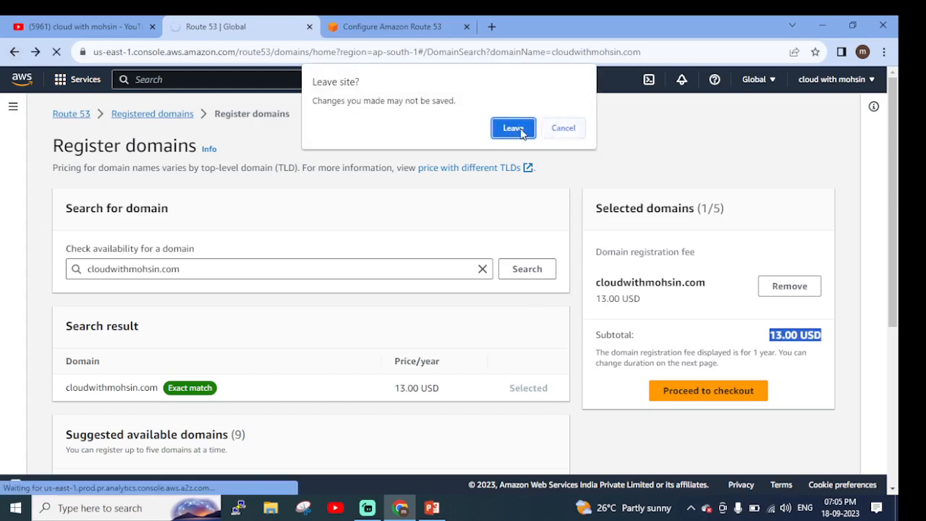
{"action": "left_click", "coordinate": [522, 129]}
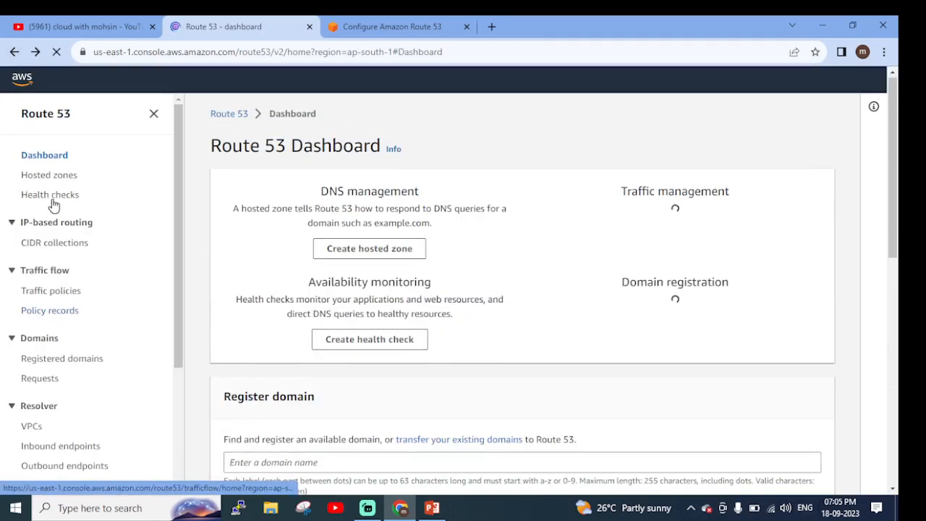
Step: Open the hosted zone creation form from the Hosted zones list and review its domain name, description, type and tag settings
{"action": "left_click", "coordinate": [58, 183]}
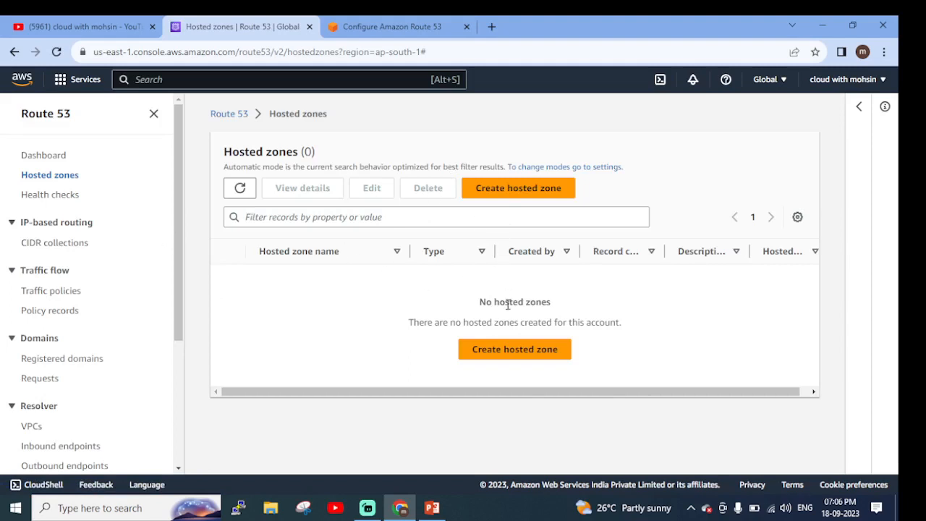
{"action": "left_click", "coordinate": [518, 353]}
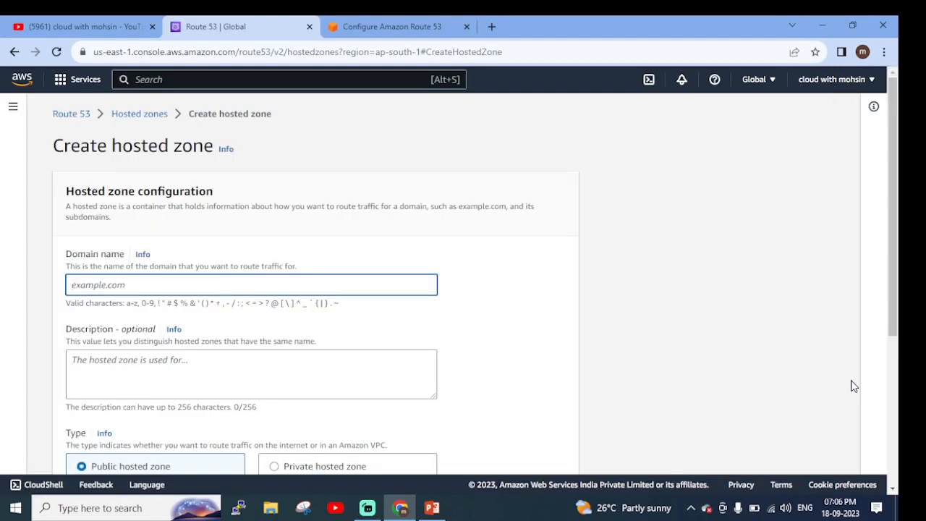
{"action": "scroll", "coordinate": [455, 348], "scroll_direction": "down", "scroll_amount": 1}
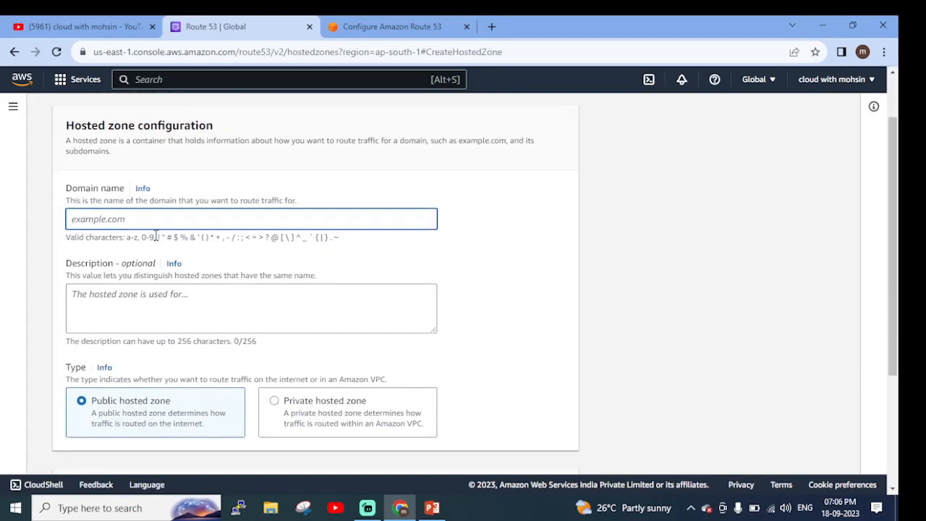
{"action": "scroll", "coordinate": [145, 214], "scroll_direction": "down", "scroll_amount": 1}
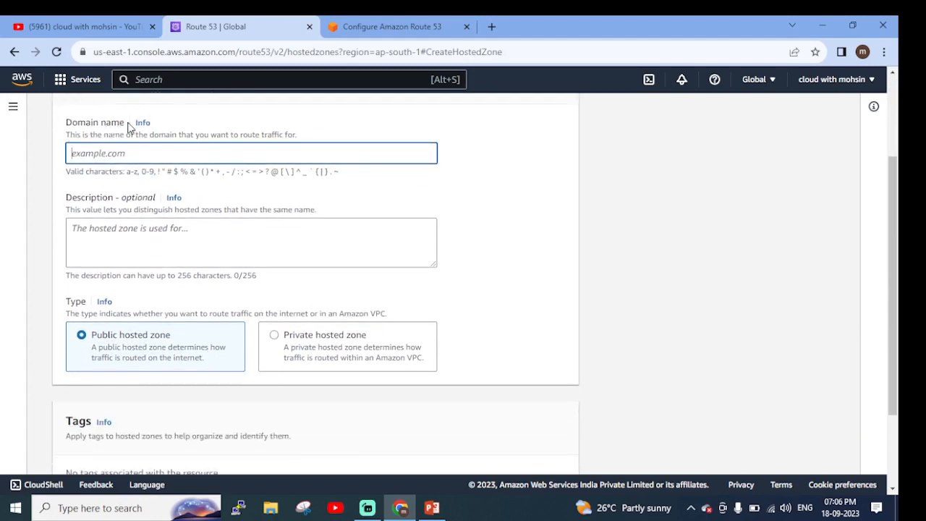
{"action": "scroll", "coordinate": [254, 235], "scroll_direction": "down", "scroll_amount": 2}
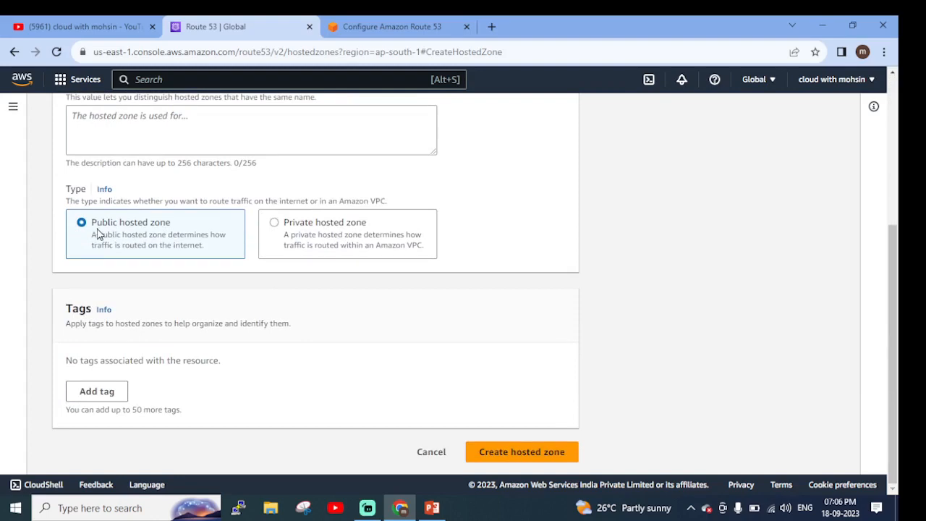
{"action": "scroll", "coordinate": [355, 268], "scroll_direction": "up", "scroll_amount": 2}
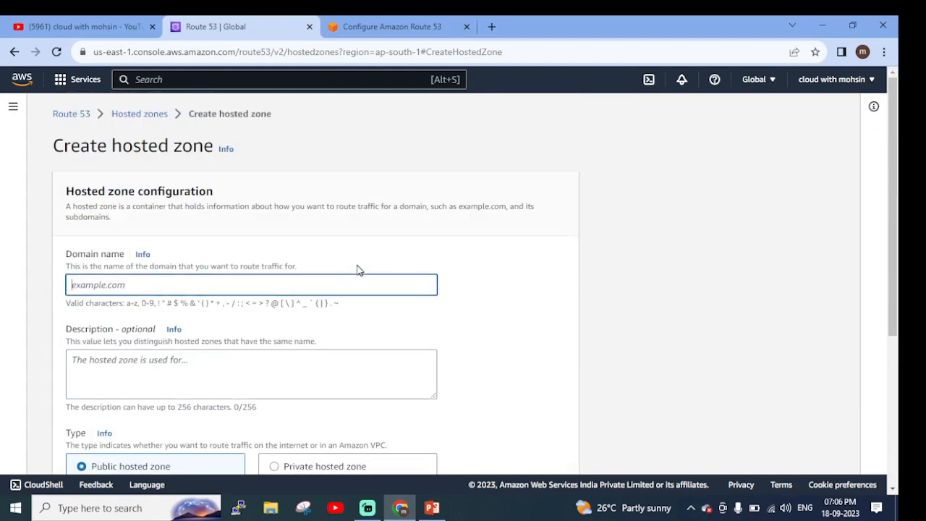
{"action": "scroll", "coordinate": [355, 269], "scroll_direction": "down", "scroll_amount": 2}
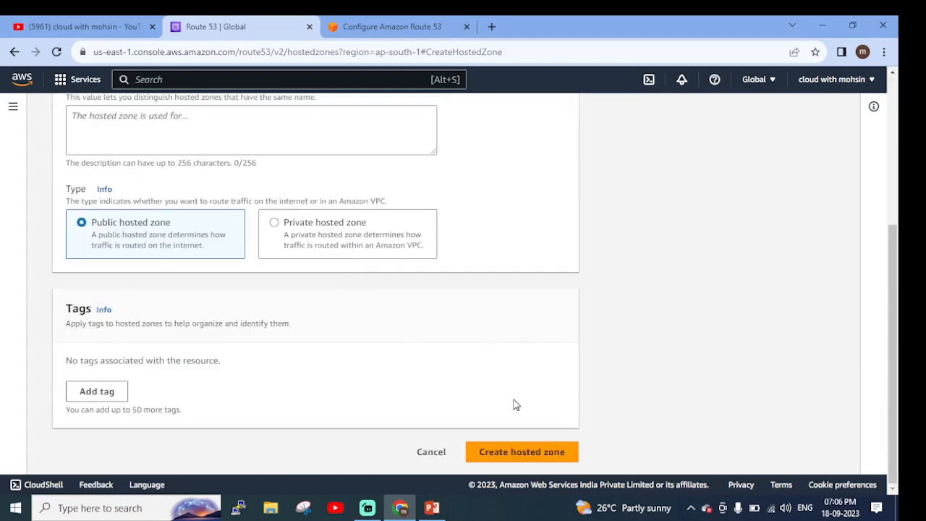
{"action": "scroll", "coordinate": [224, 251], "scroll_direction": "up", "scroll_amount": 2}
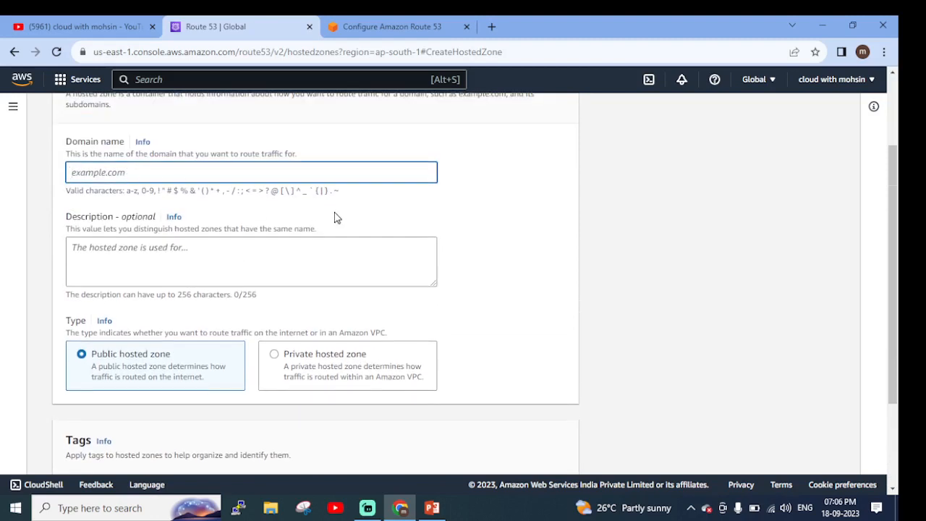
Step: Create a public hosted zone for the domain name cloudwithmohsin.com, leaving the description and tags empty
{"action": "type", "text": "cloudwithmohsin."}
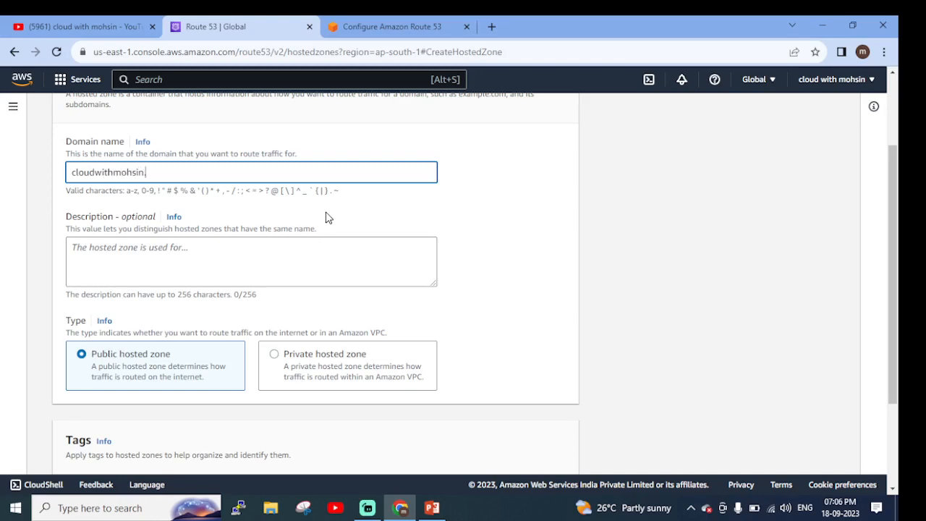
{"action": "type", "text": "com"}
{"action": "left_click", "coordinate": [501, 294]}
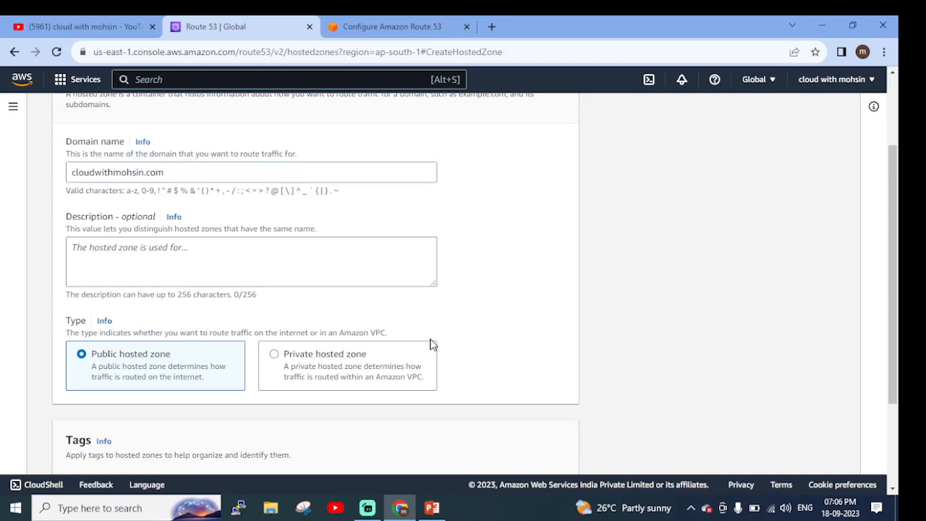
{"action": "scroll", "coordinate": [434, 351], "scroll_direction": "down", "scroll_amount": 2}
{"action": "scroll", "coordinate": [436, 355], "scroll_direction": "down", "scroll_amount": 2}
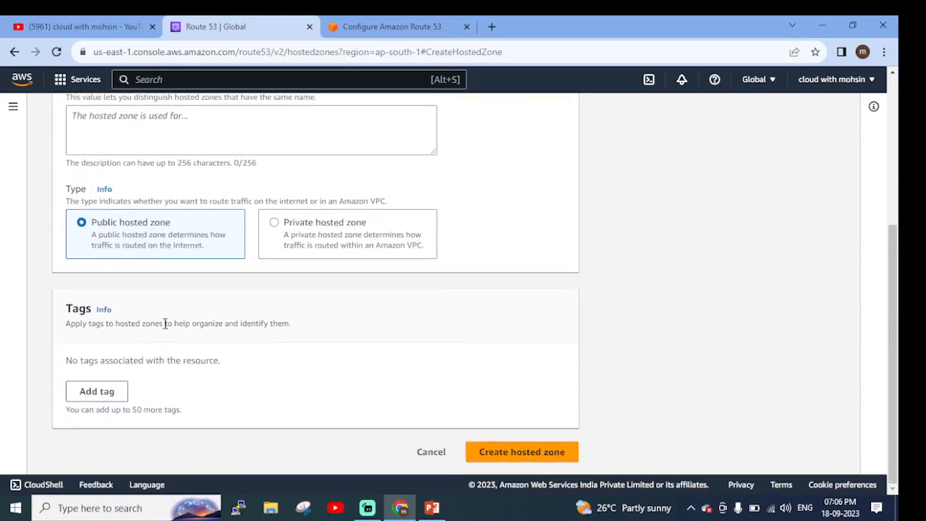
{"action": "left_click", "coordinate": [509, 453]}
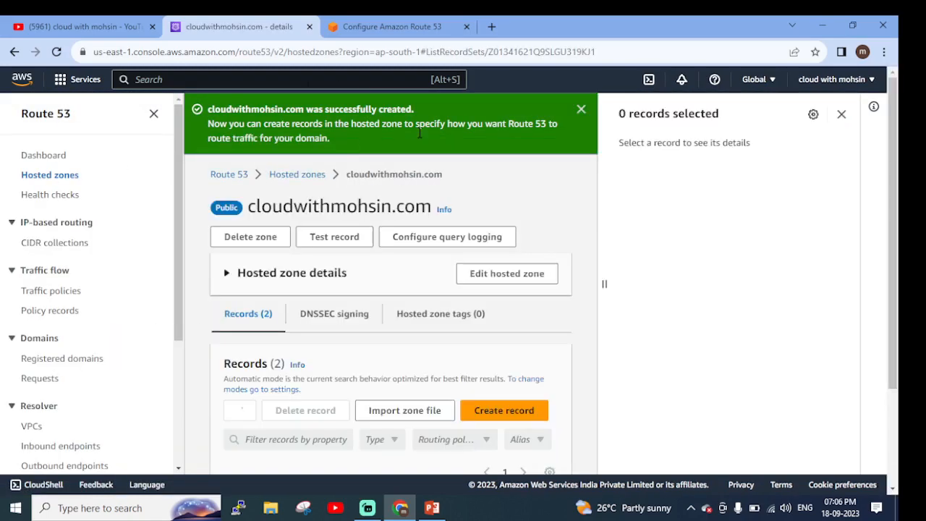
Step: Clear the empty record details pane and the creation notice, and examine the NS and SOA records of the new hosted zone
{"action": "left_click", "coordinate": [841, 114]}
{"action": "scroll", "coordinate": [619, 322], "scroll_direction": "down", "scroll_amount": 3}
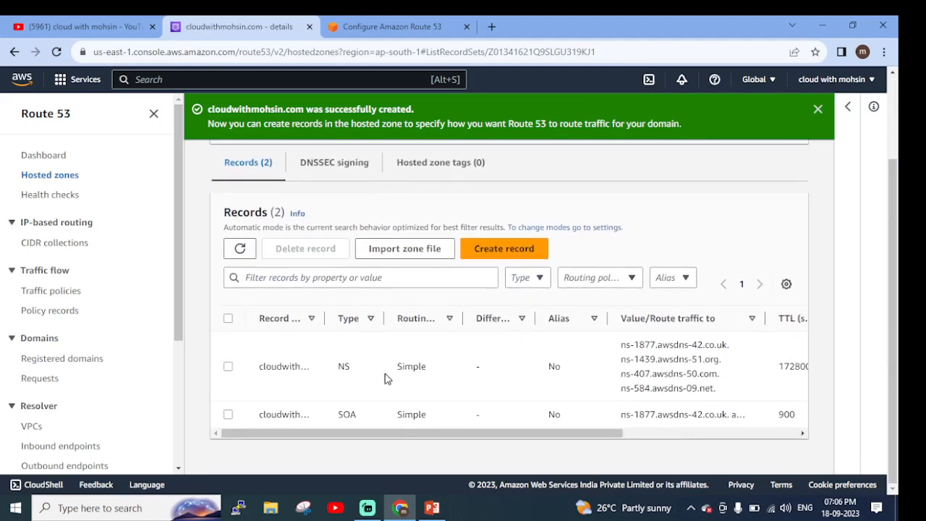
{"action": "scroll", "coordinate": [311, 259], "scroll_direction": "up", "scroll_amount": 3}
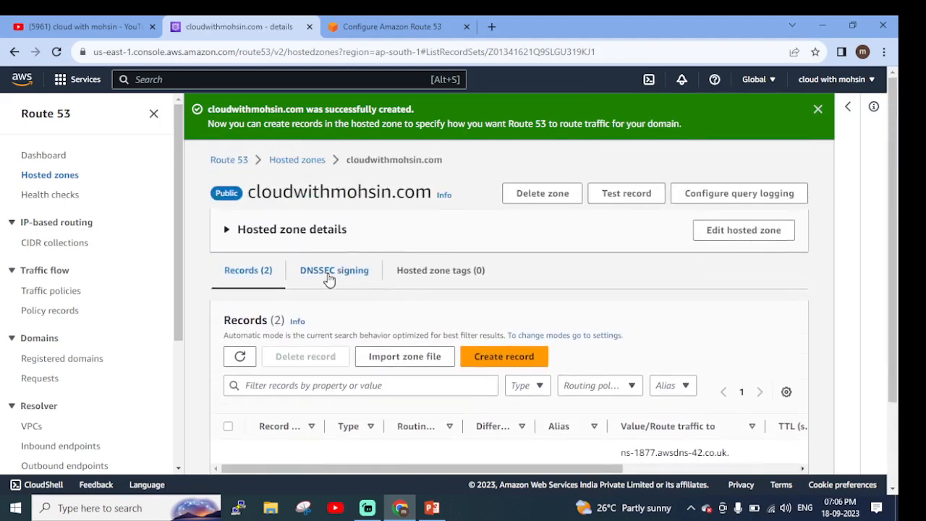
{"action": "left_click", "coordinate": [817, 110]}
{"action": "scroll", "coordinate": [524, 374], "scroll_direction": "down", "scroll_amount": 2}
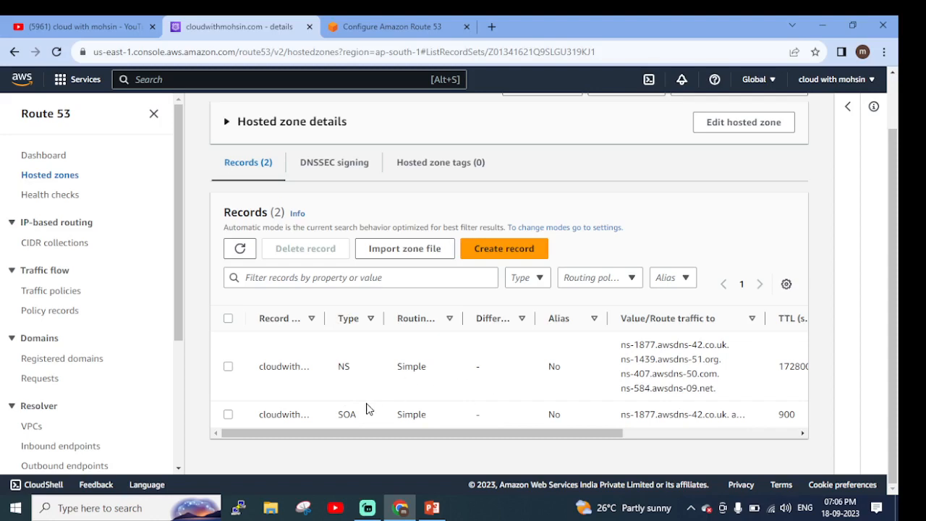
{"action": "double_click", "coordinate": [342, 416]}
{"action": "left_click_drag", "start_coordinate": [547, 436], "coordinate": [420, 447]}
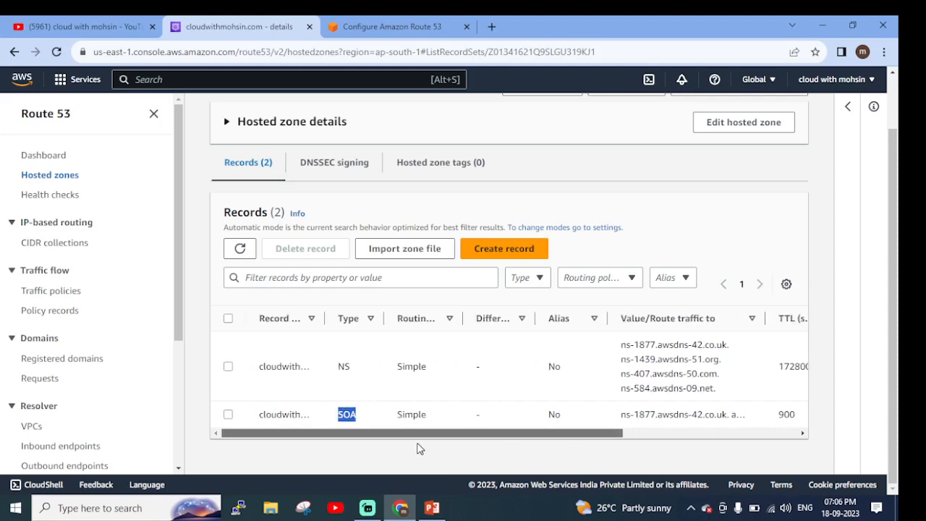
Step: Select the NS record and review its details, including the name server values, TTL and routing policy
{"action": "left_click", "coordinate": [282, 367]}
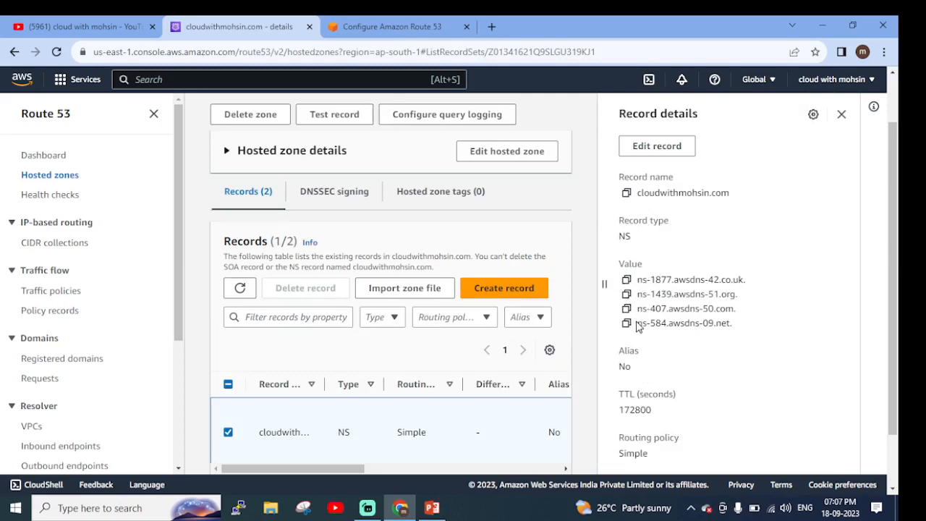
{"action": "scroll", "coordinate": [667, 365], "scroll_direction": "down", "scroll_amount": 1}
{"action": "scroll", "coordinate": [723, 326], "scroll_direction": "up", "scroll_amount": 2}
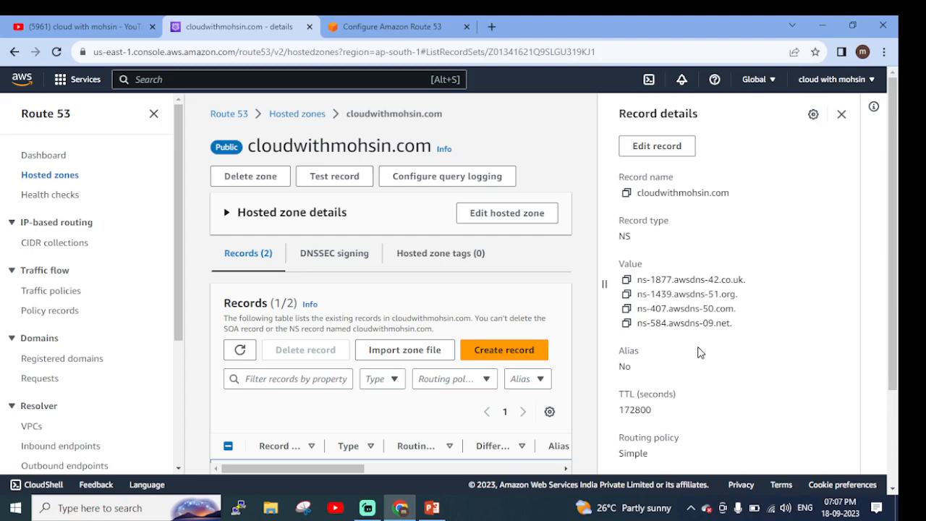
Step: Try removing the first name server from the NS record's value, and leave the record editor without saving
{"action": "left_click", "coordinate": [656, 148]}
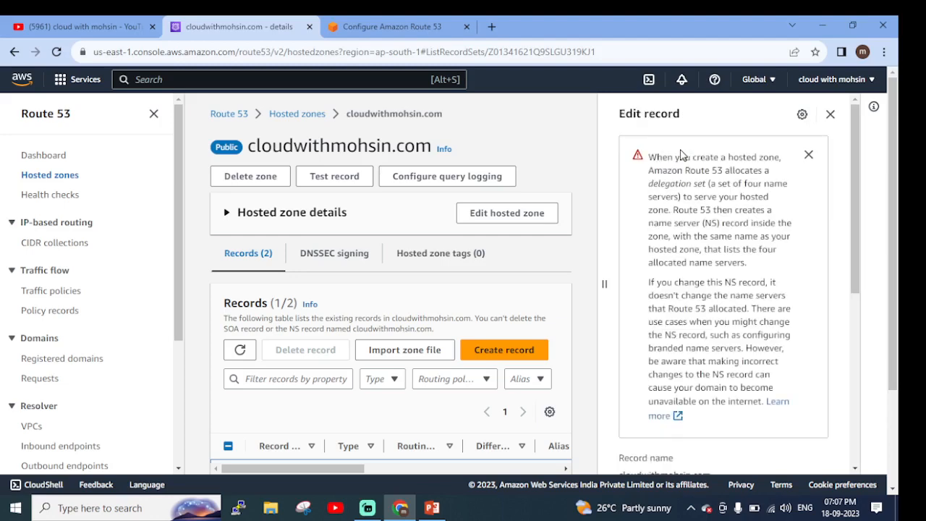
{"action": "scroll", "coordinate": [755, 304], "scroll_direction": "down", "scroll_amount": 5}
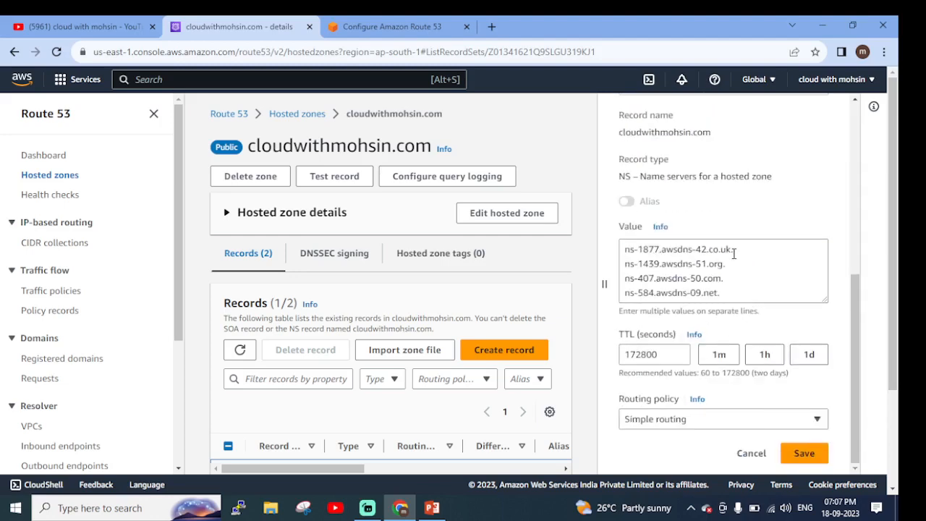
{"action": "left_click_drag", "start_coordinate": [734, 253], "coordinate": [600, 243]}
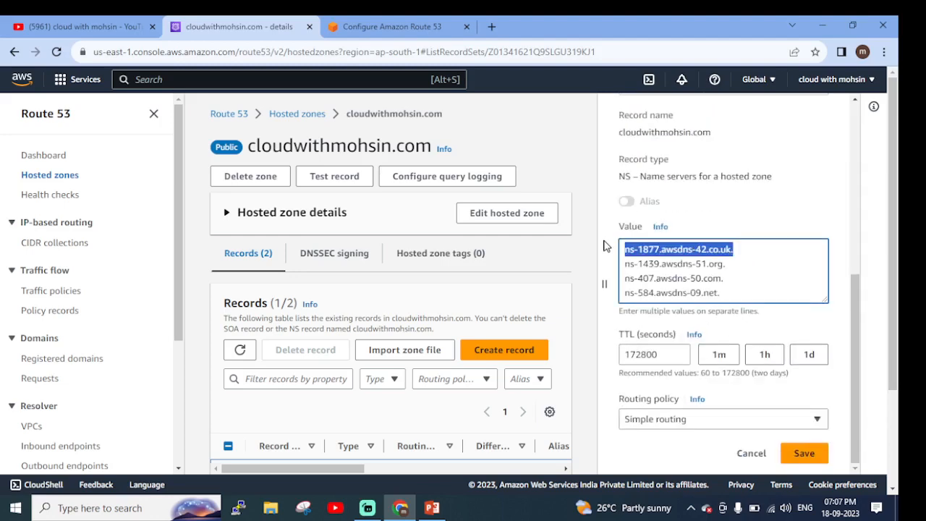
{"action": "key", "text": "BackSpace"}
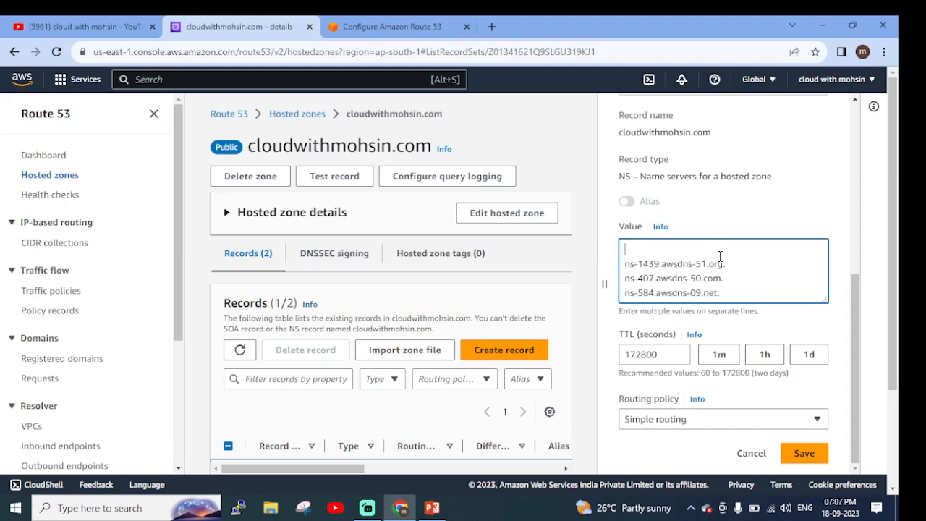
{"action": "scroll", "coordinate": [768, 362], "scroll_direction": "down", "scroll_amount": 2}
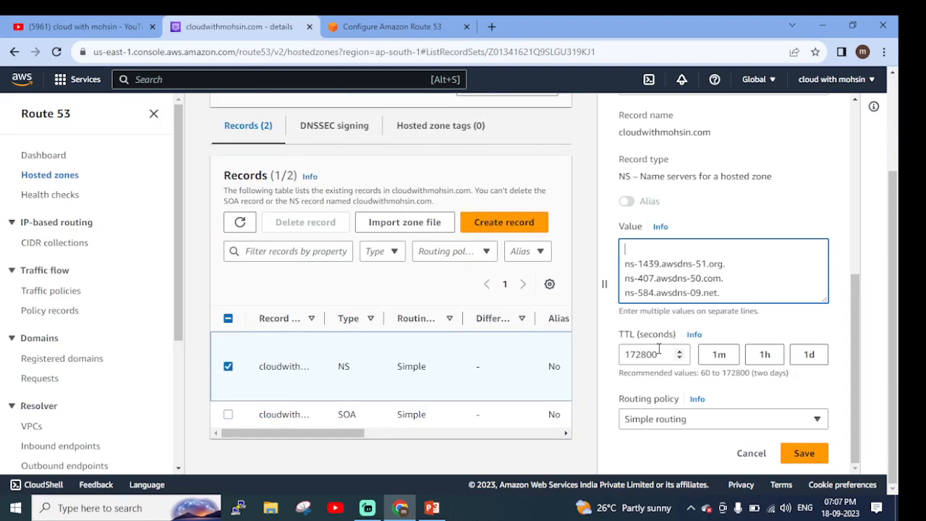
{"action": "scroll", "coordinate": [714, 295], "scroll_direction": "up", "scroll_amount": 8}
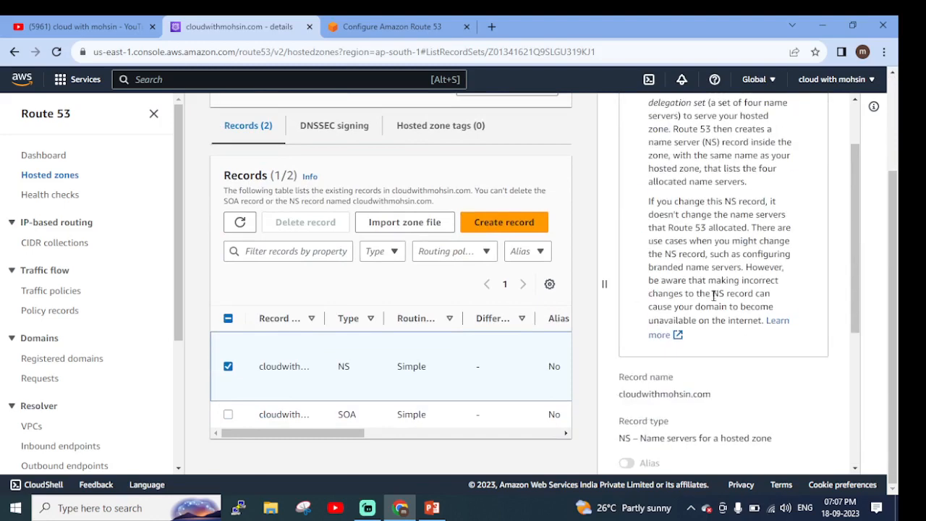
{"action": "left_click", "coordinate": [831, 116]}
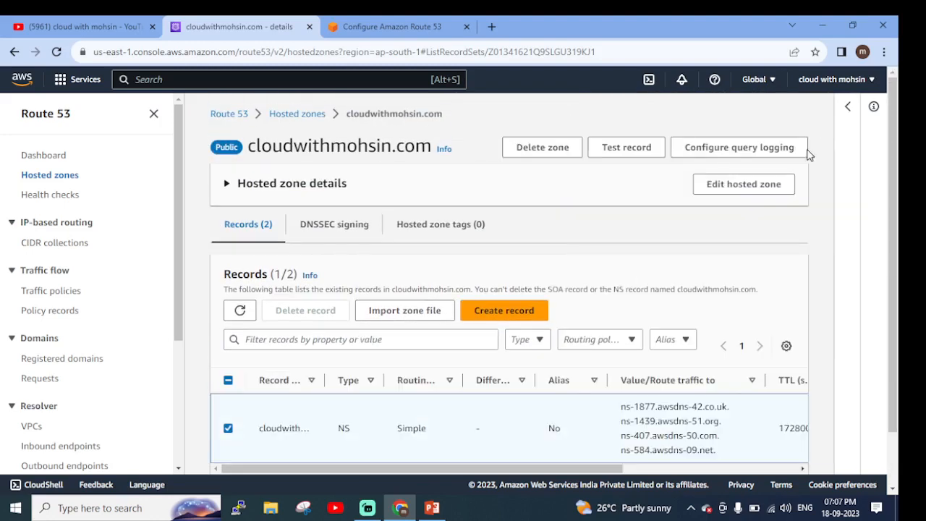
Step: Look over the record list and the Route 53 navigation, and open the Health checks page
{"action": "scroll", "coordinate": [424, 288], "scroll_direction": "down", "scroll_amount": 1}
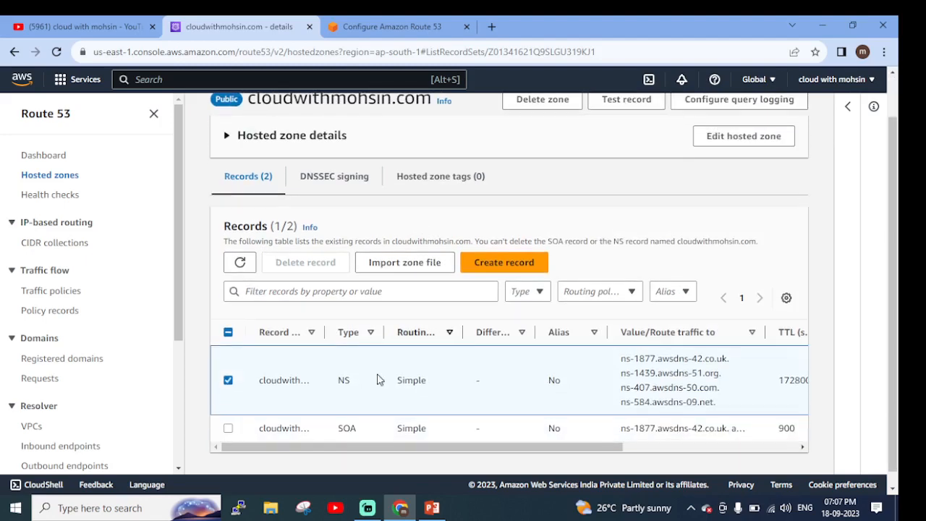
{"action": "scroll", "coordinate": [647, 263], "scroll_direction": "up", "scroll_amount": 1}
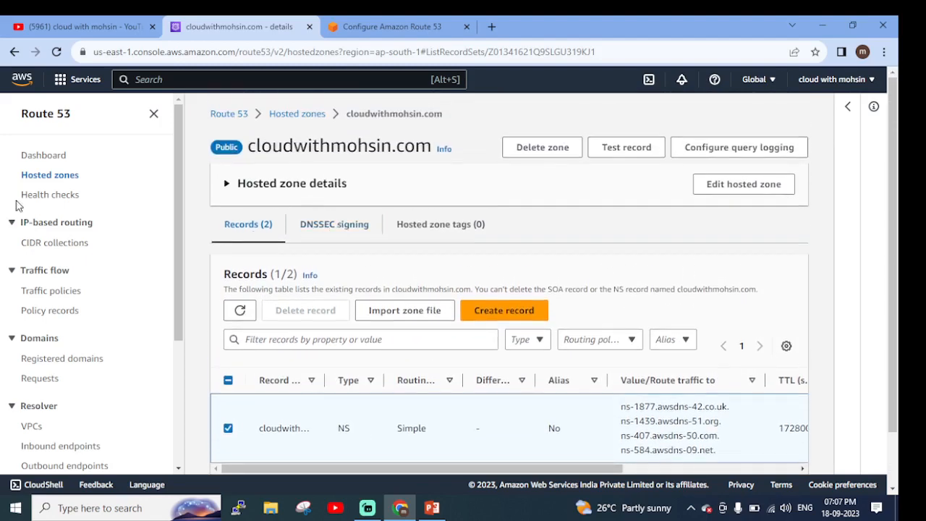
{"action": "scroll", "coordinate": [73, 351], "scroll_direction": "down", "scroll_amount": 1}
{"action": "scroll", "coordinate": [72, 351], "scroll_direction": "down", "scroll_amount": 1}
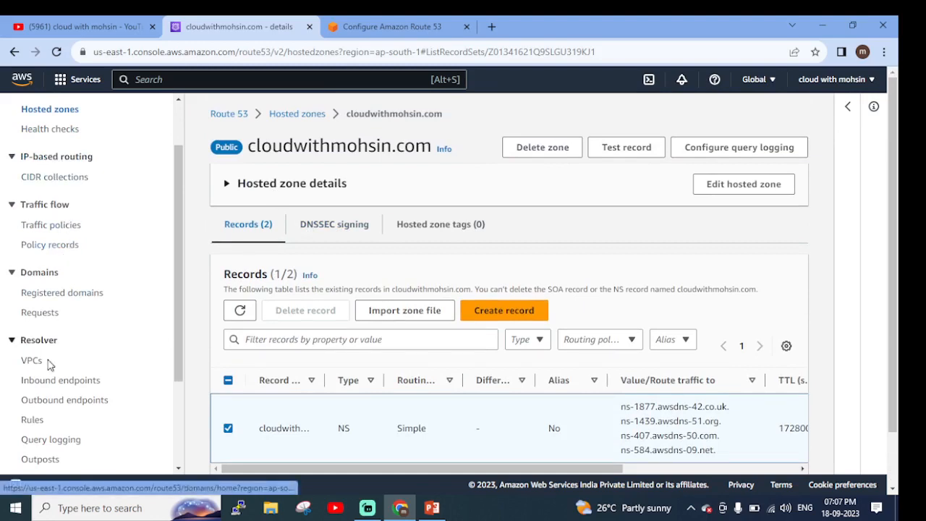
{"action": "scroll", "coordinate": [58, 362], "scroll_direction": "down", "scroll_amount": 3}
{"action": "scroll", "coordinate": [55, 408], "scroll_direction": "up", "scroll_amount": 5}
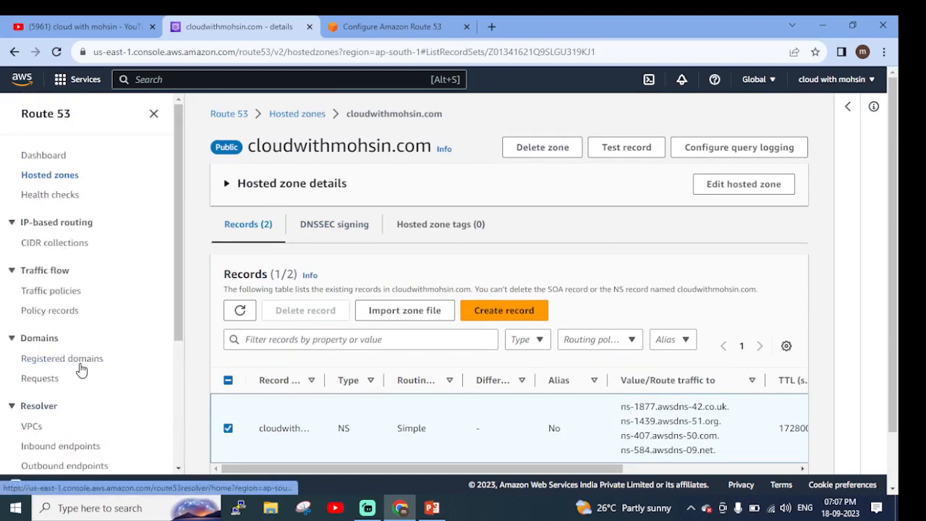
{"action": "left_click", "coordinate": [60, 197]}
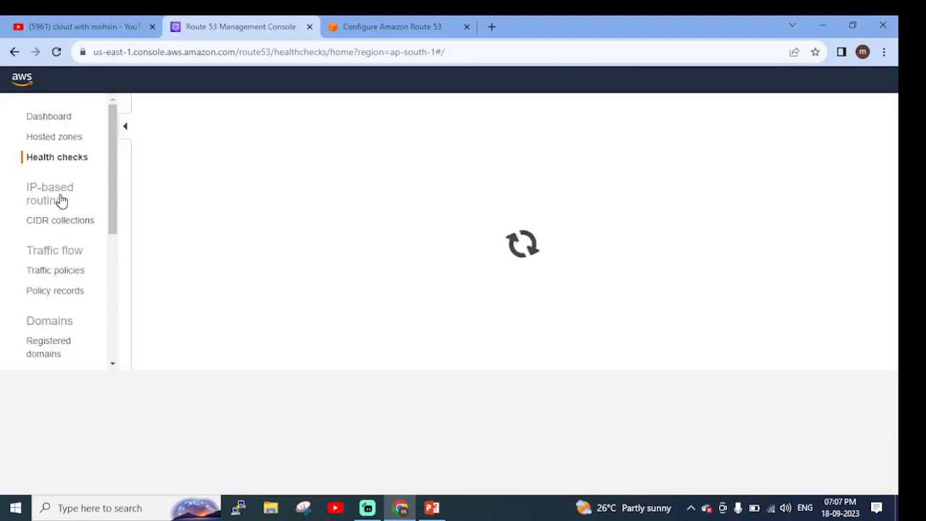
Step: Dismiss the console feedback notice and review the health check introduction with its monitoring and DNS failover concepts
{"action": "scroll", "coordinate": [479, 292], "scroll_direction": "down", "scroll_amount": 2}
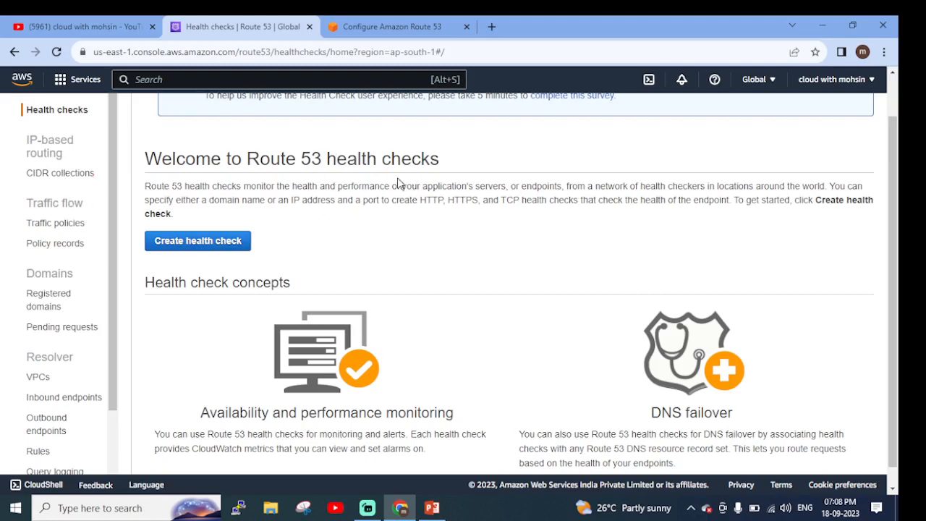
{"action": "scroll", "coordinate": [417, 223], "scroll_direction": "up", "scroll_amount": 1}
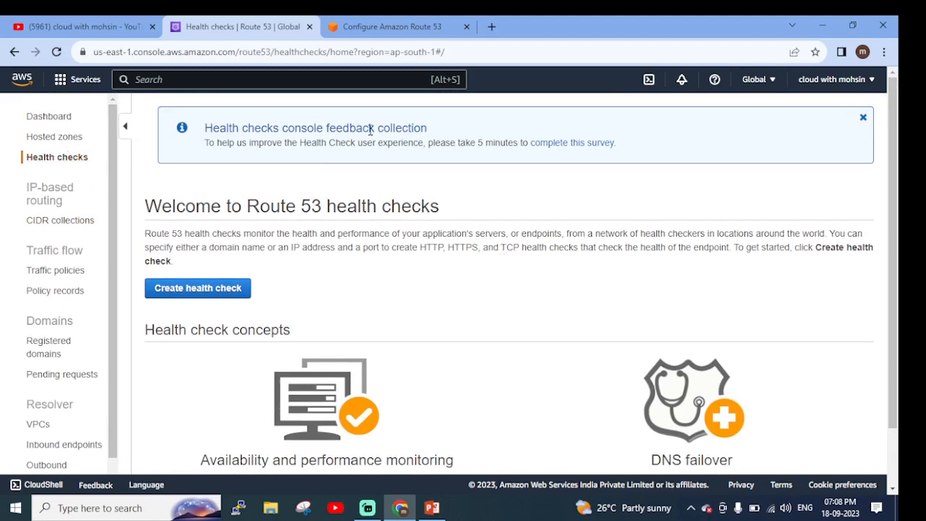
{"action": "left_click", "coordinate": [864, 117]}
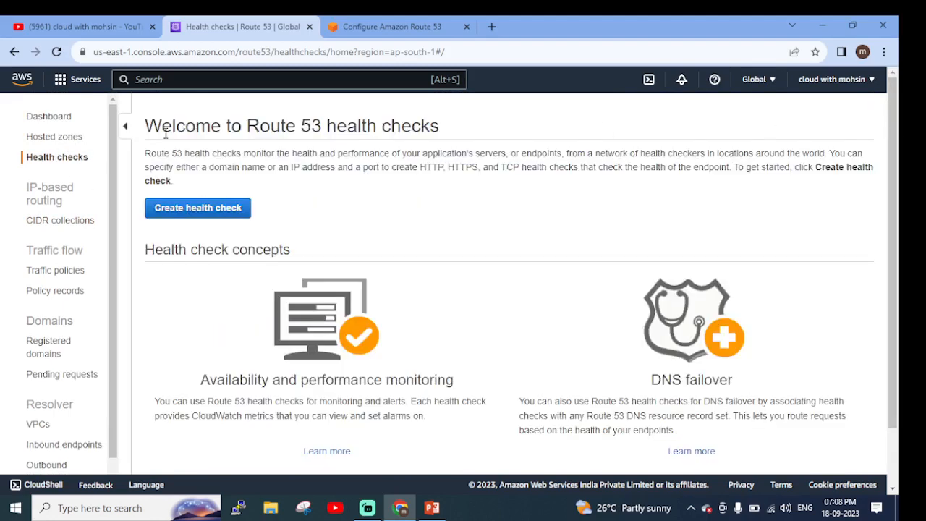
{"action": "scroll", "coordinate": [361, 245], "scroll_direction": "down", "scroll_amount": 1}
{"action": "scroll", "coordinate": [60, 247], "scroll_direction": "up", "scroll_amount": 1}
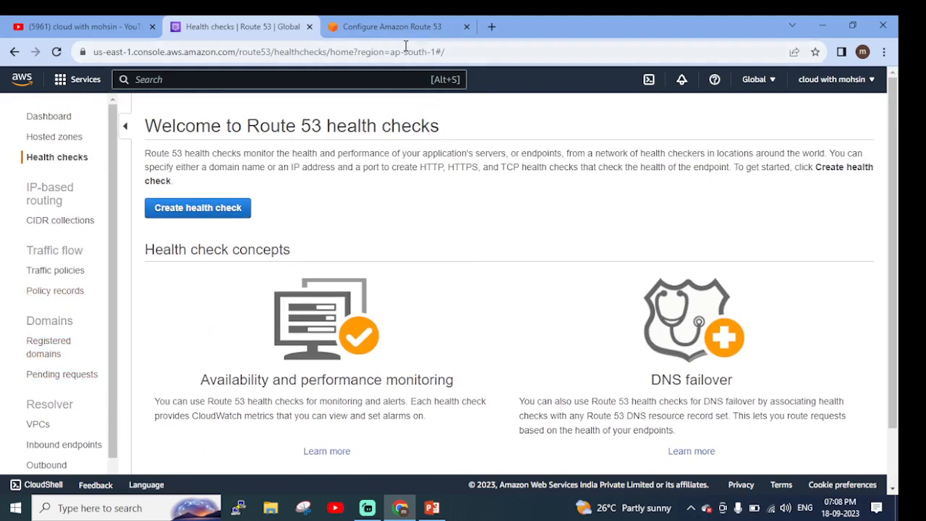
Step: Switch to the AWS Pricing Calculator, close the open Route 53 configuration, and set the service region to US East (N. Virginia)
{"action": "left_click", "coordinate": [391, 26]}
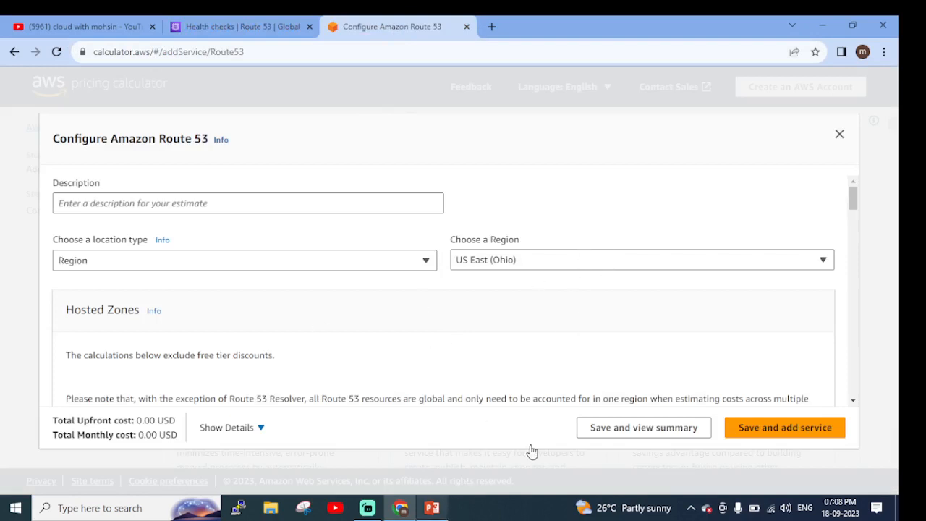
{"action": "left_click", "coordinate": [838, 136]}
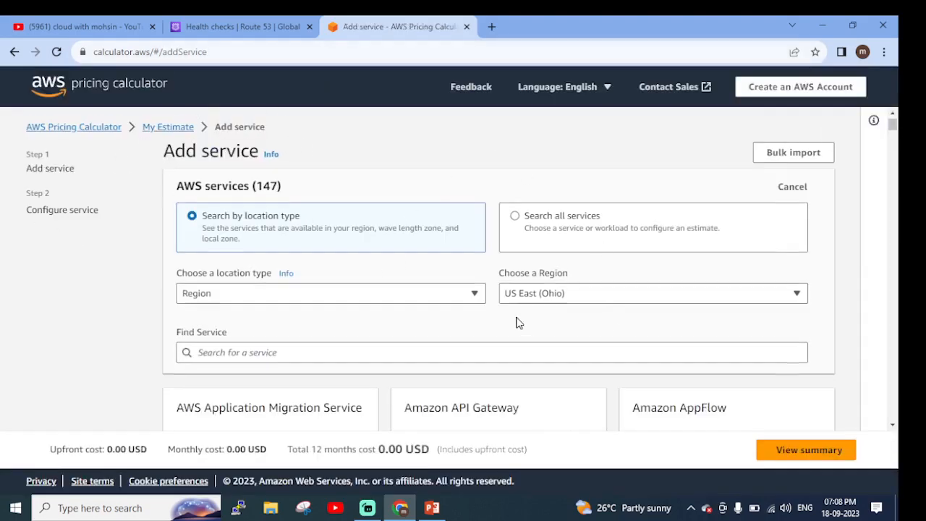
{"action": "scroll", "coordinate": [275, 239], "scroll_direction": "down", "scroll_amount": 1}
{"action": "left_click", "coordinate": [627, 235]}
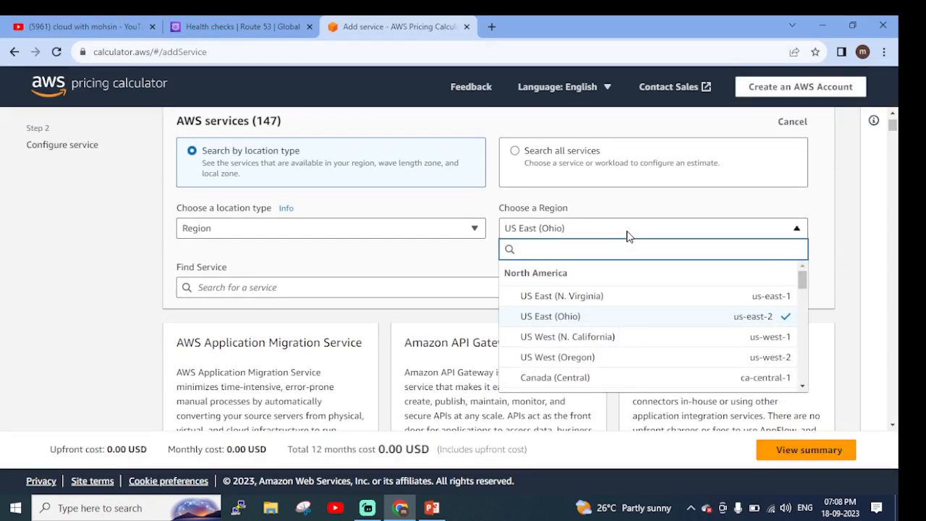
{"action": "left_click", "coordinate": [558, 297]}
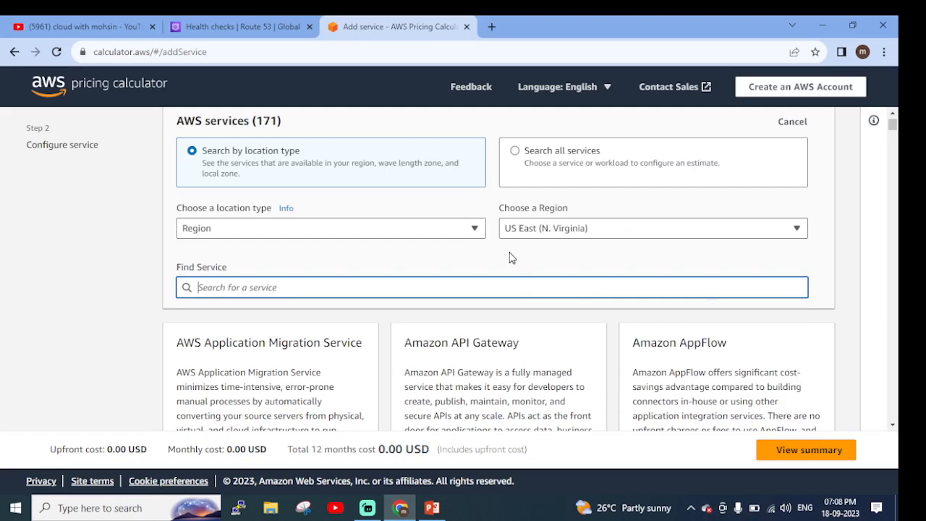
Step: Find the service "route 53" and open the Amazon Route 53 estimate configuration
{"action": "type", "text": "route 53"}
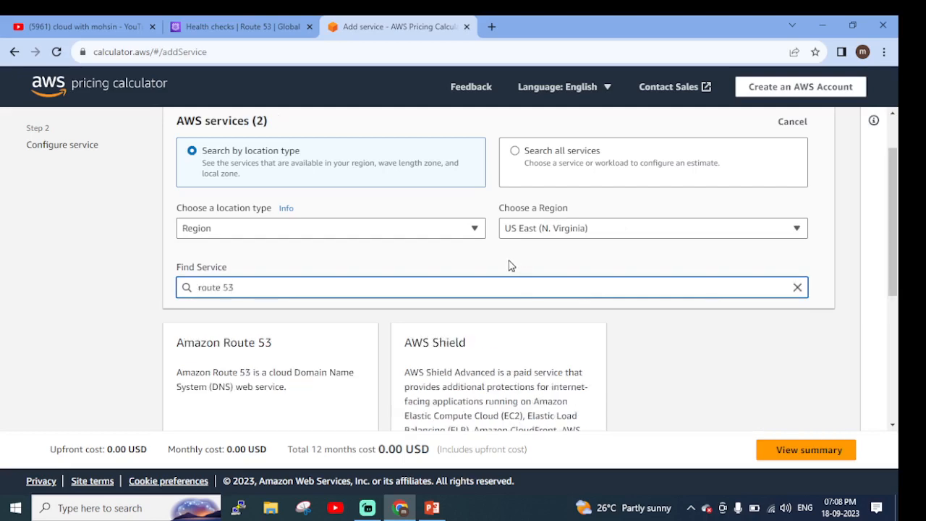
{"action": "scroll", "coordinate": [217, 387], "scroll_direction": "down", "scroll_amount": 4}
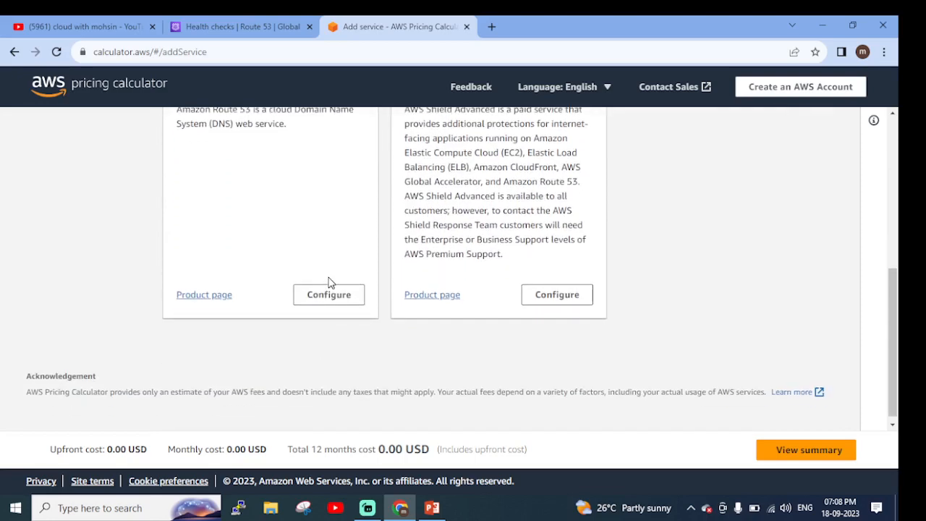
{"action": "scroll", "coordinate": [319, 260], "scroll_direction": "up", "scroll_amount": 1}
{"action": "left_click", "coordinate": [325, 360]}
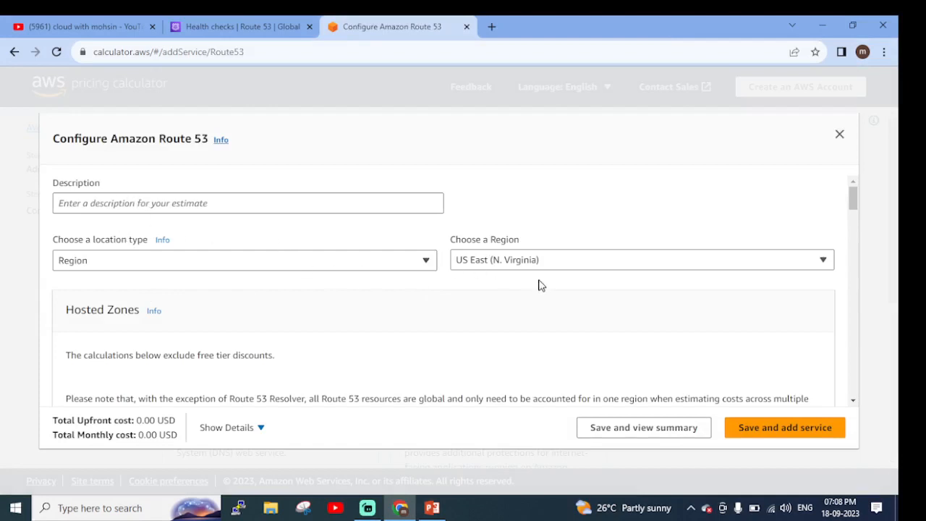
Step: Examine the Route 53 estimate's hosted zone, traffic flow, routing query and health check inputs, and close the configuration without saving
{"action": "scroll", "coordinate": [161, 285], "scroll_direction": "down", "scroll_amount": 1}
{"action": "scroll", "coordinate": [217, 296], "scroll_direction": "down", "scroll_amount": 2}
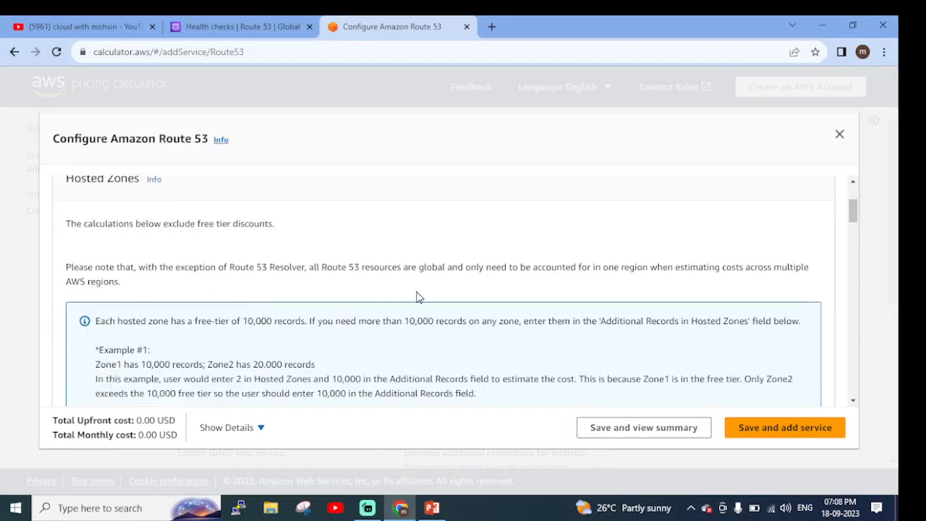
{"action": "scroll", "coordinate": [418, 295], "scroll_direction": "down", "scroll_amount": 3}
{"action": "scroll", "coordinate": [173, 322], "scroll_direction": "down", "scroll_amount": 1}
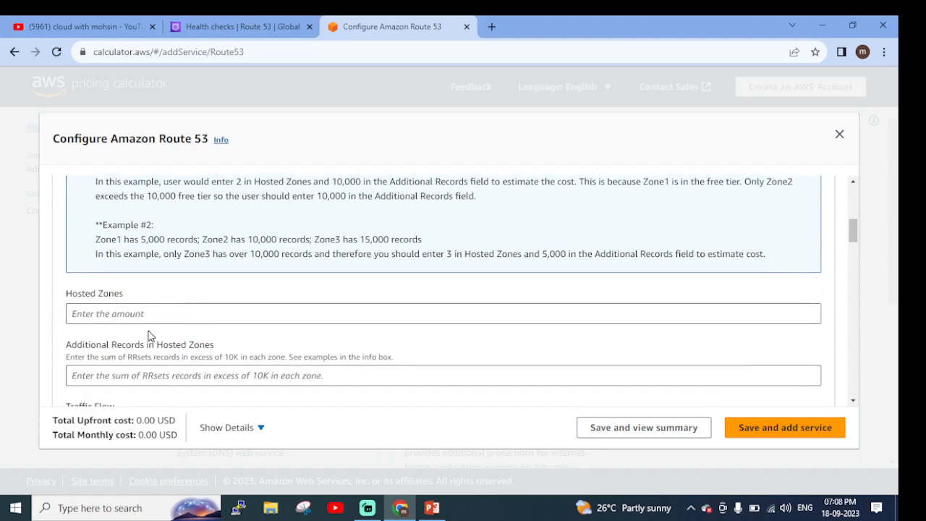
{"action": "scroll", "coordinate": [169, 277], "scroll_direction": "down", "scroll_amount": 2}
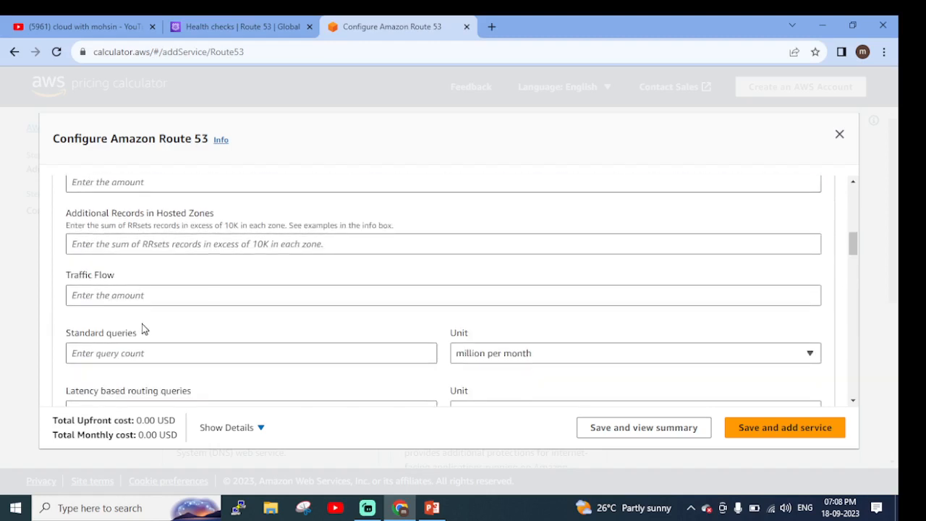
{"action": "scroll", "coordinate": [532, 322], "scroll_direction": "down", "scroll_amount": 2}
{"action": "scroll", "coordinate": [546, 326], "scroll_direction": "down", "scroll_amount": 1}
{"action": "scroll", "coordinate": [608, 277], "scroll_direction": "down", "scroll_amount": 5}
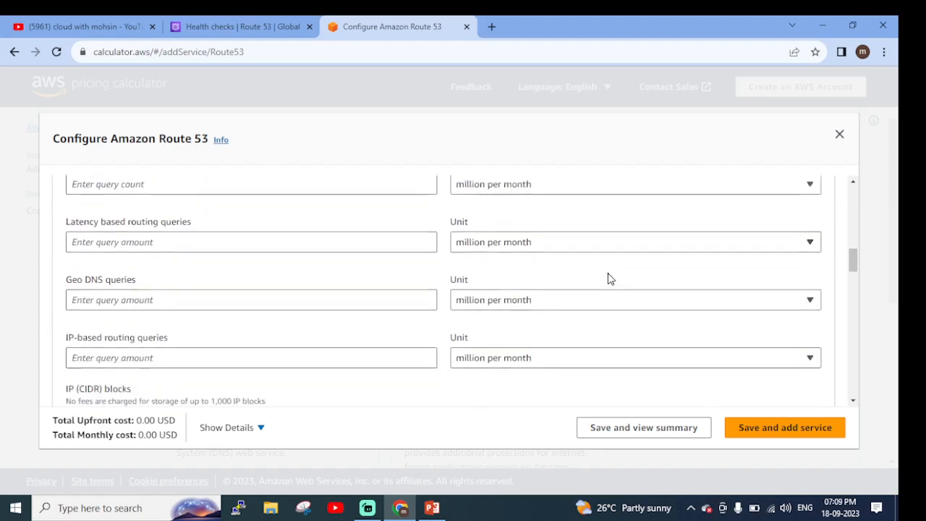
{"action": "scroll", "coordinate": [612, 336], "scroll_direction": "down", "scroll_amount": 3}
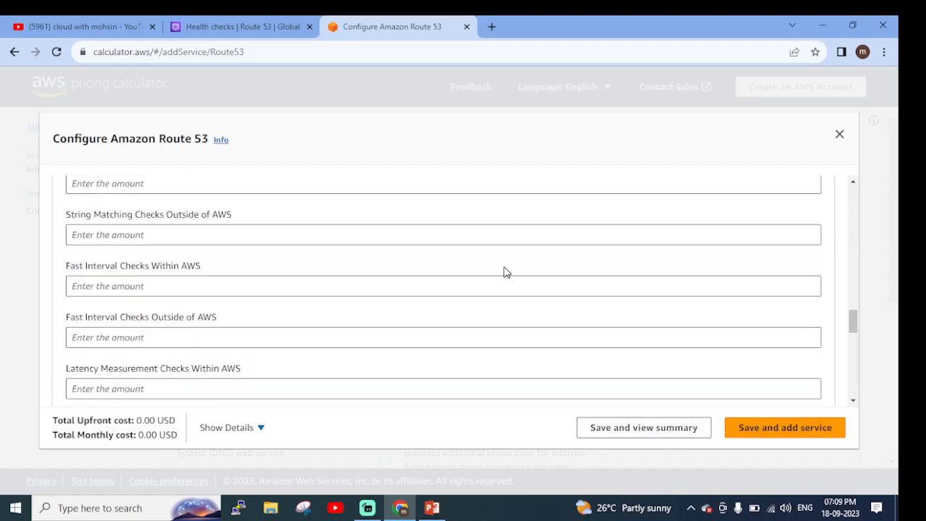
{"action": "scroll", "coordinate": [507, 271], "scroll_direction": "up", "scroll_amount": 2}
{"action": "scroll", "coordinate": [509, 273], "scroll_direction": "down", "scroll_amount": 3}
{"action": "scroll", "coordinate": [513, 273], "scroll_direction": "up", "scroll_amount": 8}
{"action": "scroll", "coordinate": [512, 273], "scroll_direction": "up", "scroll_amount": 10}
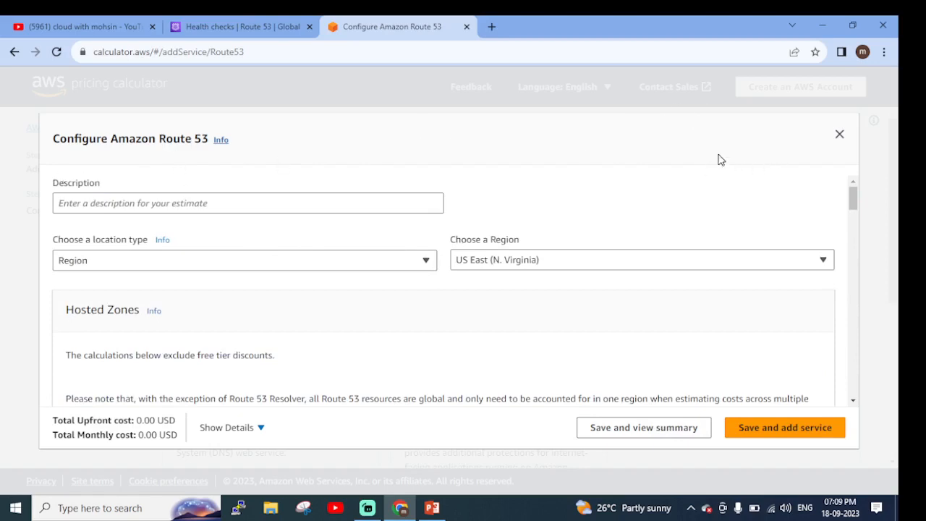
{"action": "left_click", "coordinate": [839, 139]}
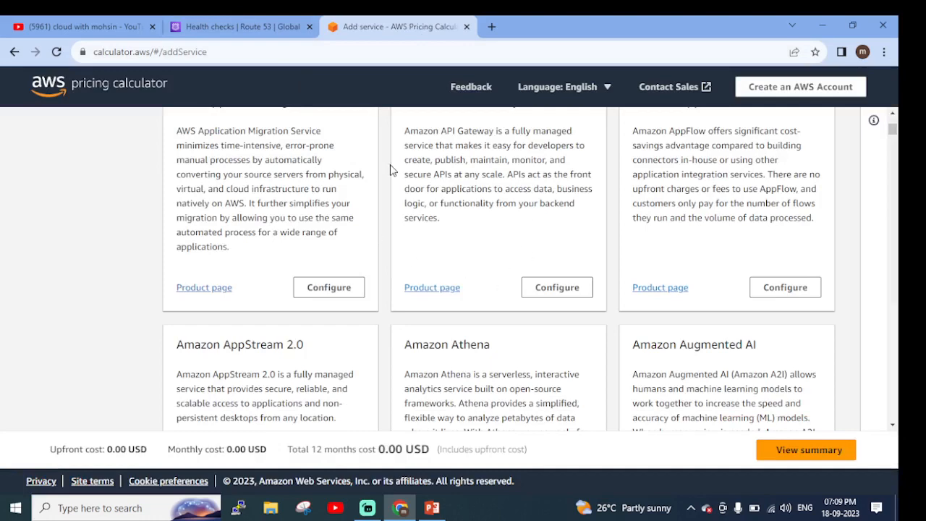
{"action": "scroll", "coordinate": [489, 241], "scroll_direction": "up", "scroll_amount": 4}
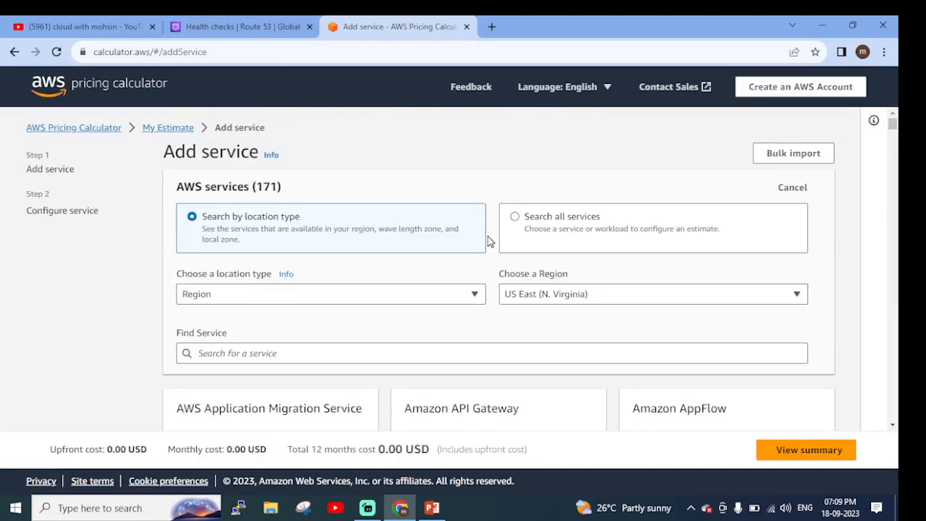
Step: Switch to the Amazon Route 53 slide show in PowerPoint and advance to the Summary slide
{"action": "left_click", "coordinate": [432, 508]}
{"action": "key", "text": "Right"}
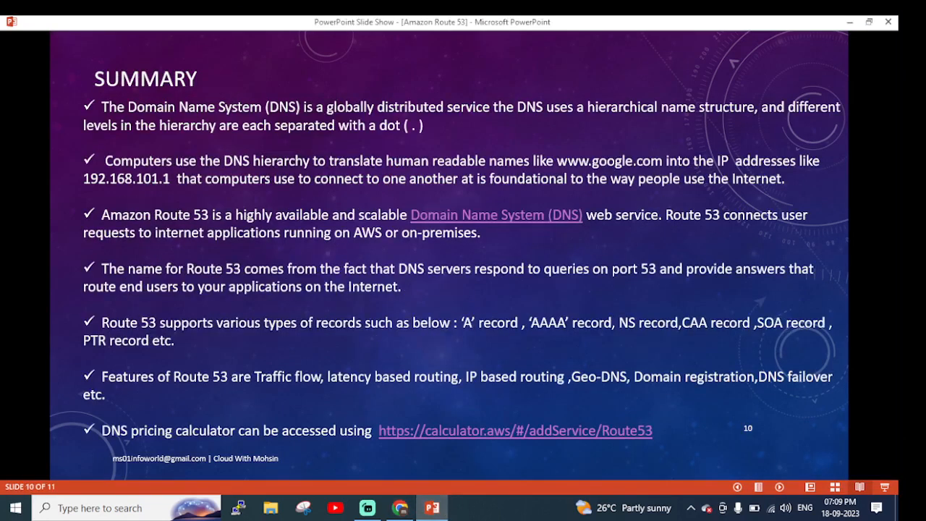